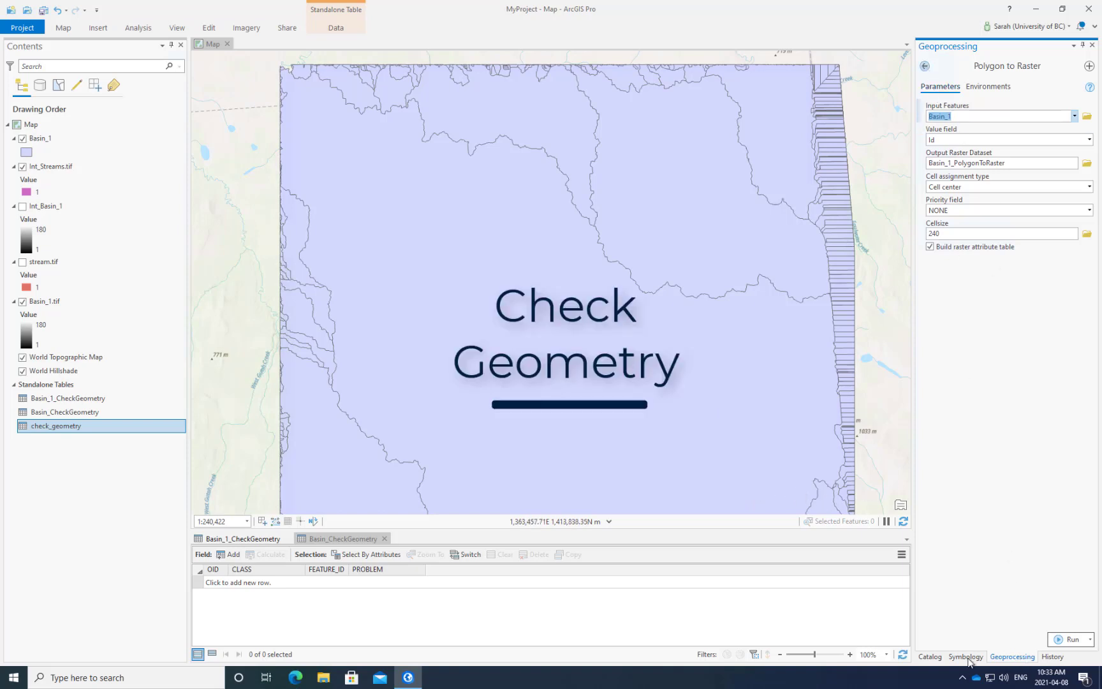
Set up Check Geometry on Basin_1 with output table check_geometry2.dbf.
text(check)
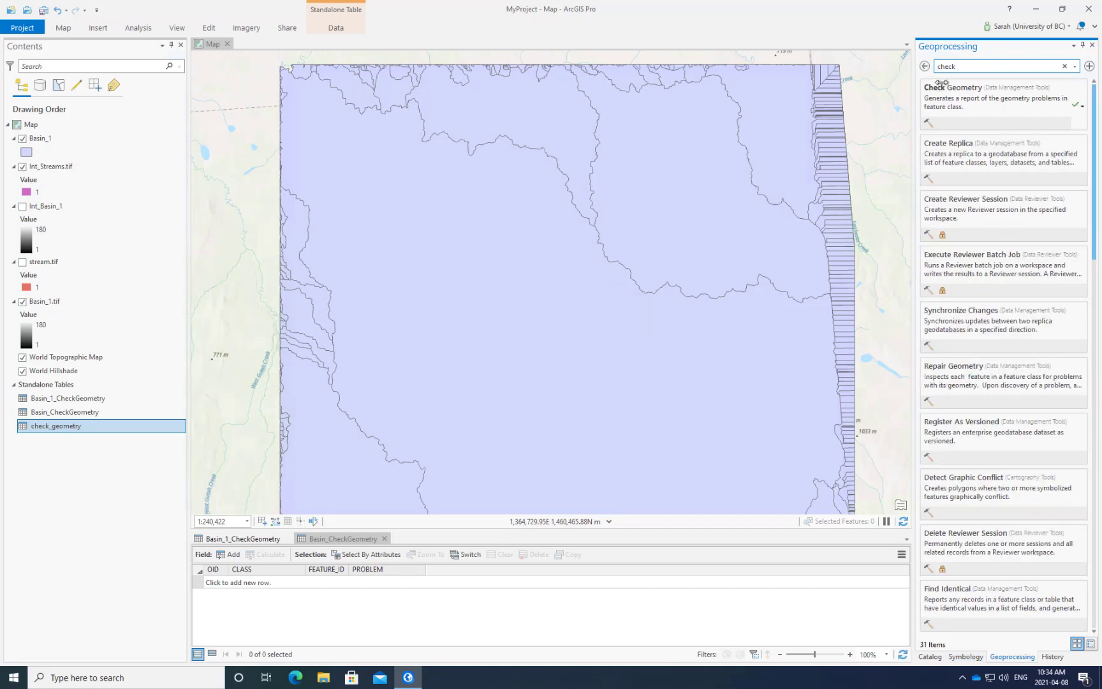
click(950, 96)
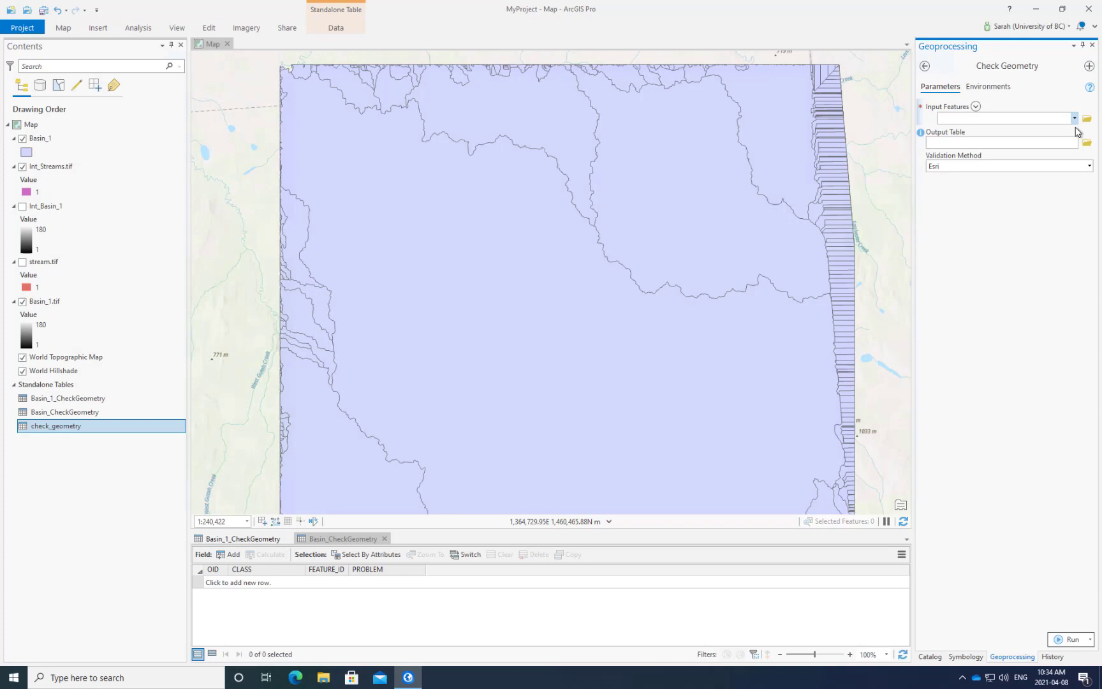
click(1074, 118)
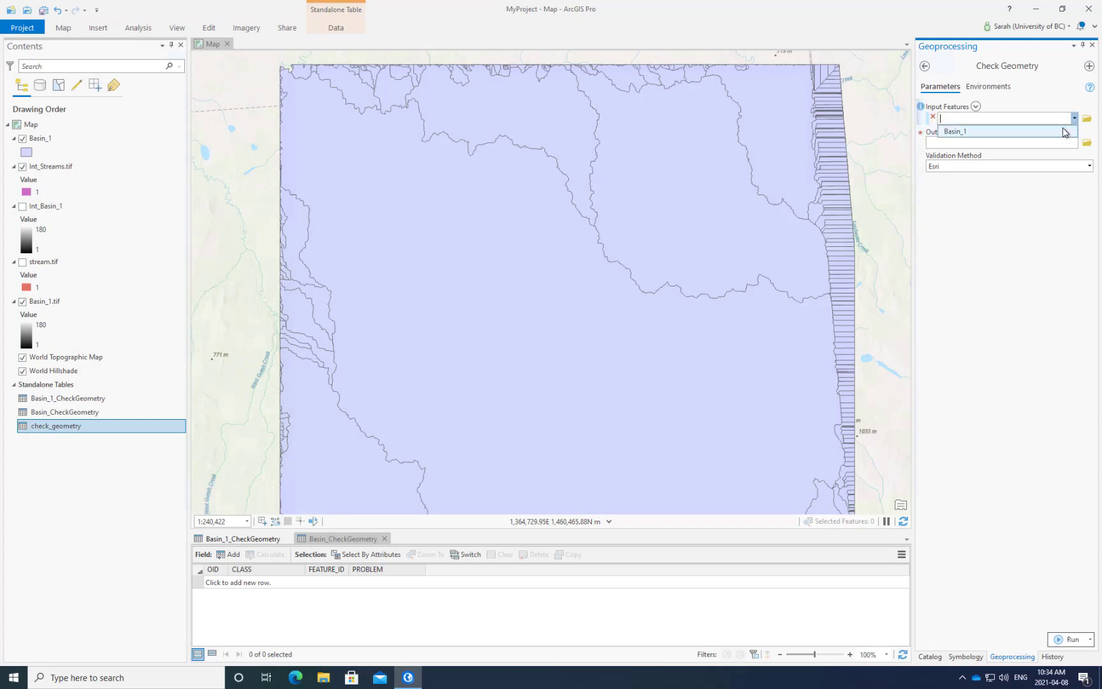
click(1069, 132)
click(1086, 157)
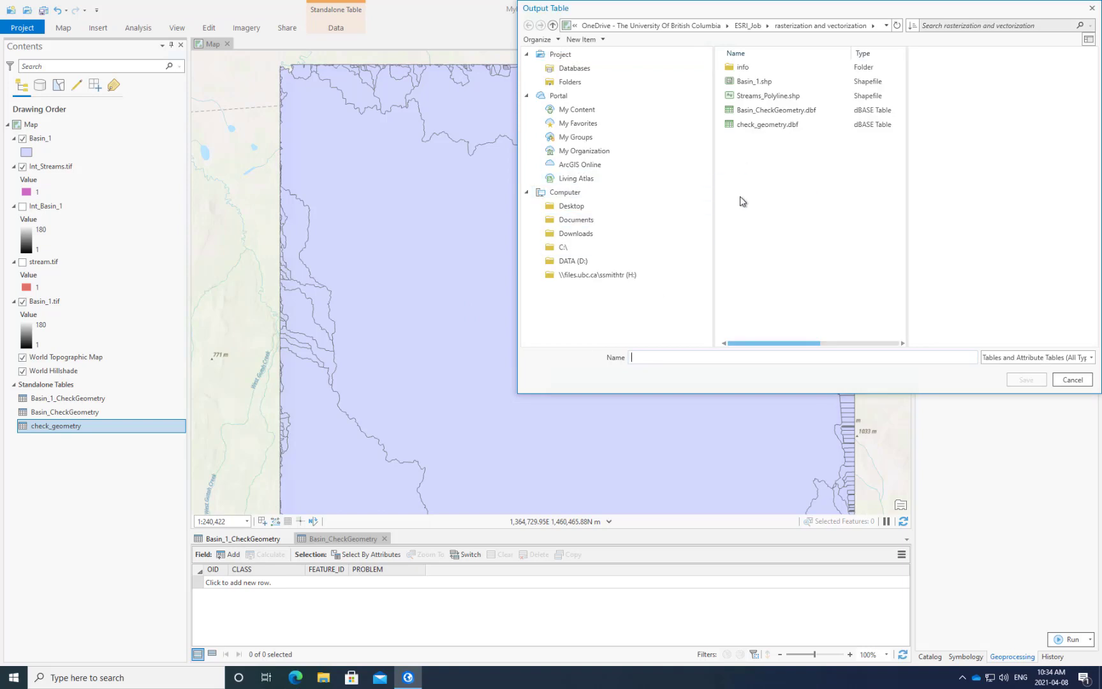
click(785, 124)
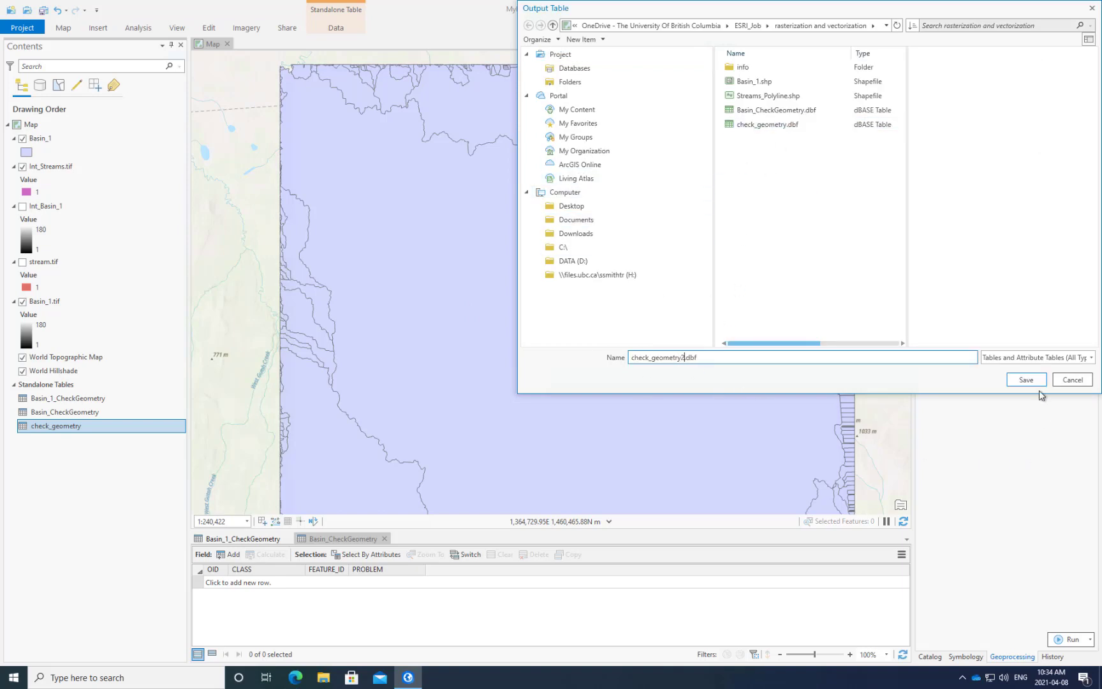
click(1026, 380)
Run the geometry check and open the check_geometry2 report table.
click(1090, 639)
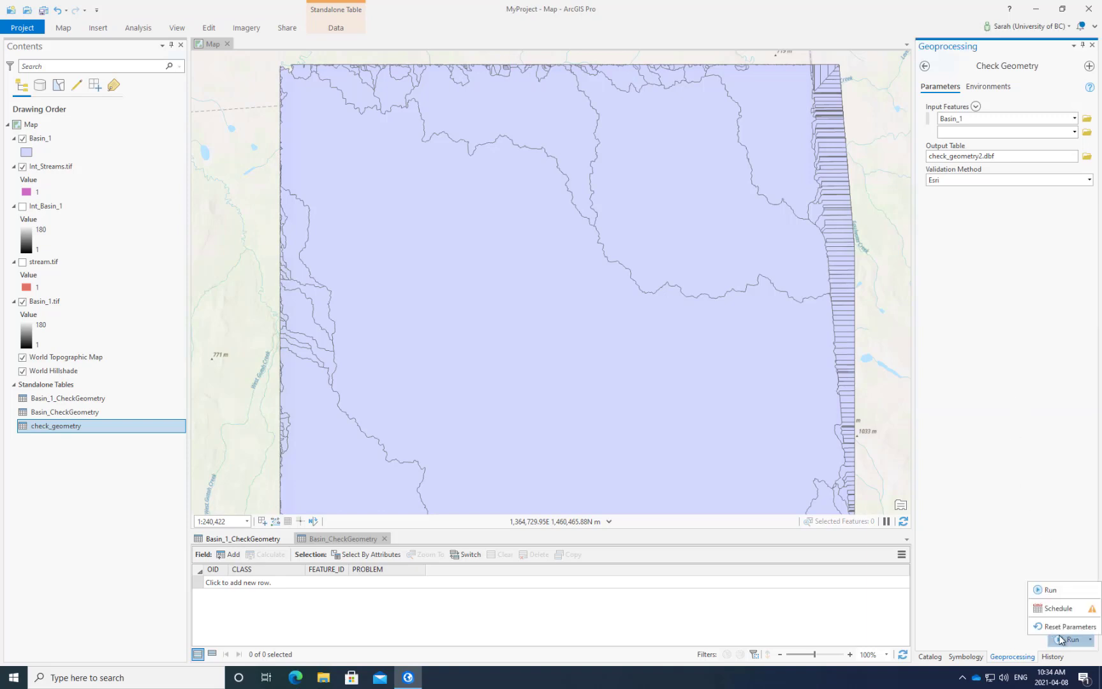
click(1064, 590)
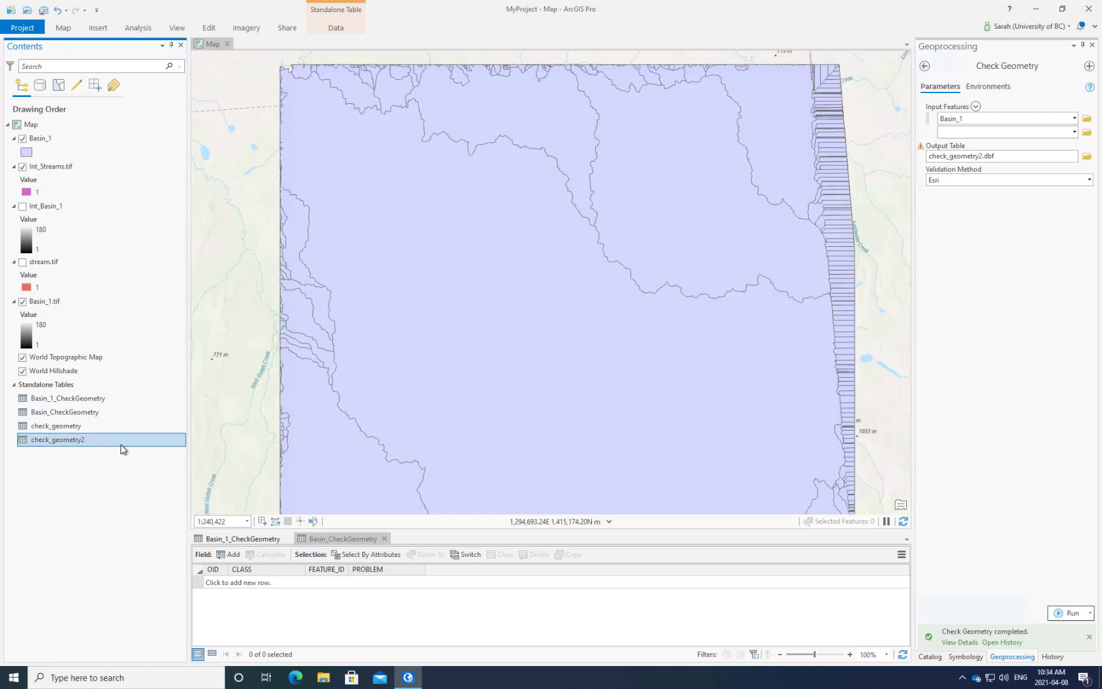
right_click(122, 445)
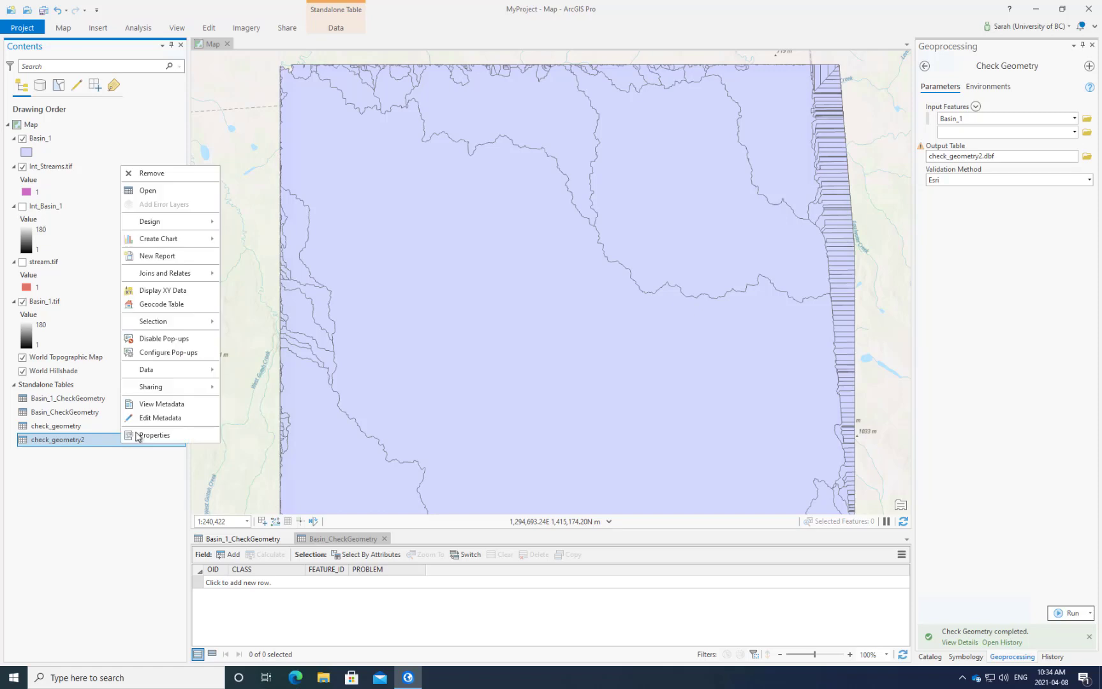
click(148, 191)
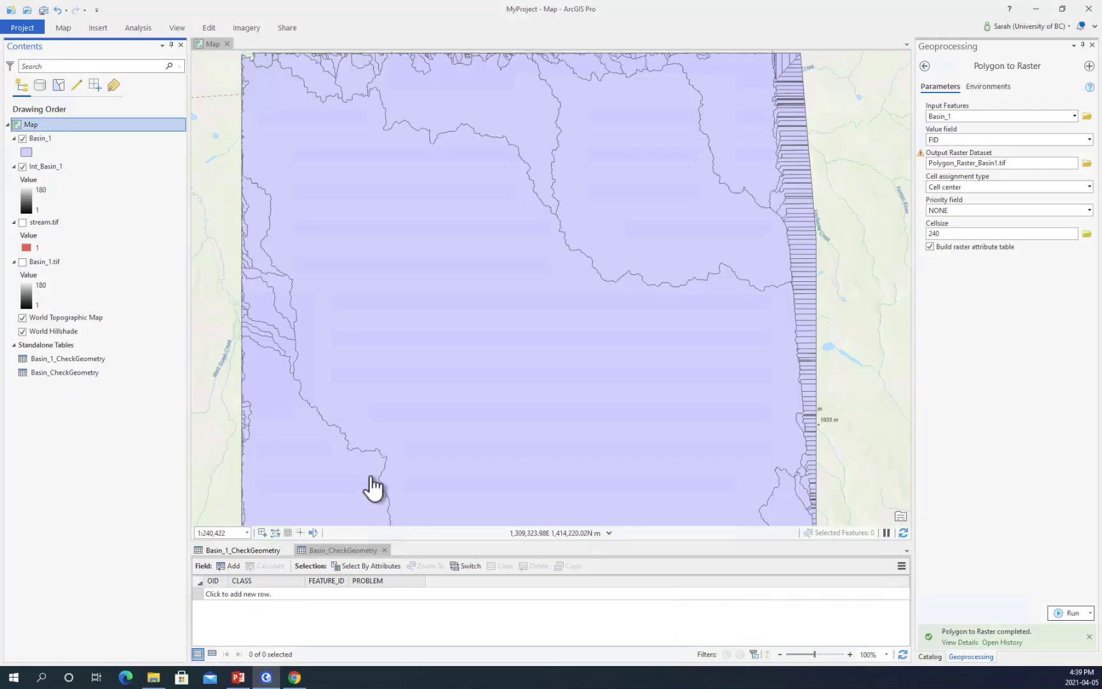
Start Polygon to Raster on Basin_1 with gridcode as the value field.
mouse_move(376, 488)
mouse_down()
mouse_move(389, 485)
mouse_move(402, 513)
mouse_move(383, 471)
mouse_up()
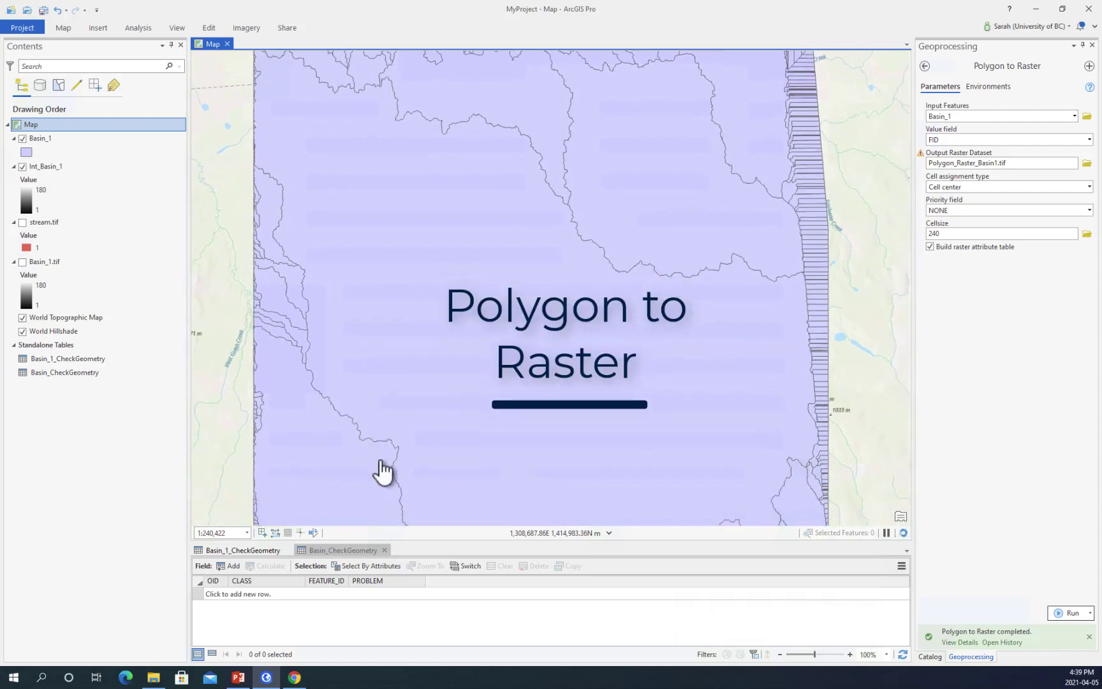
click(925, 66)
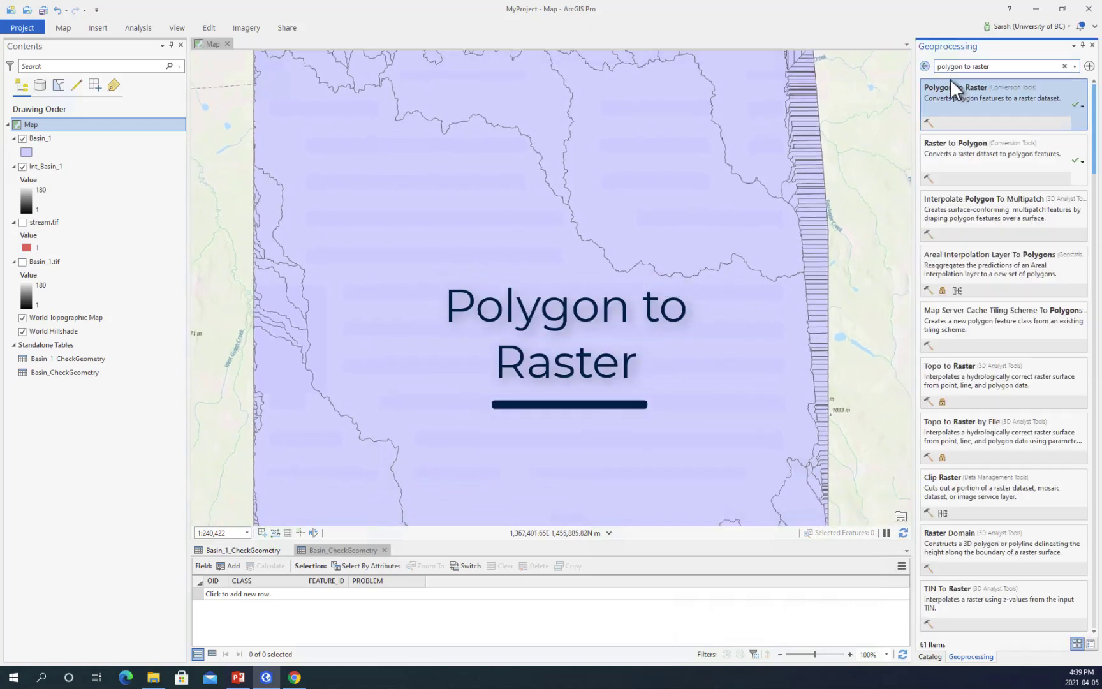
click(999, 99)
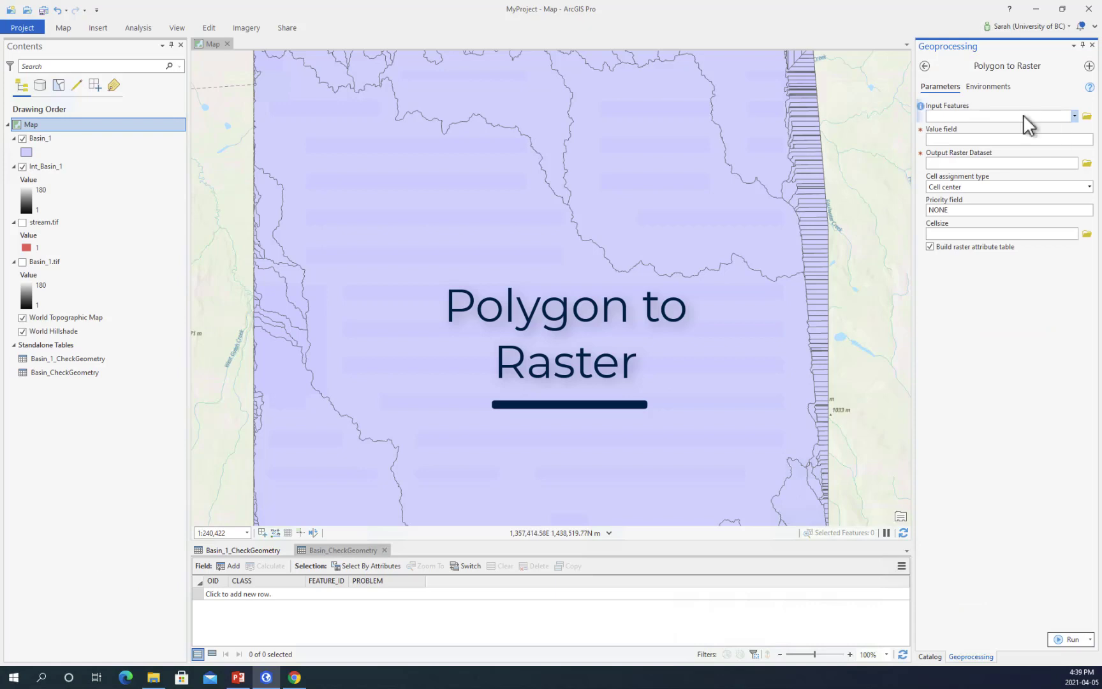
click(1074, 116)
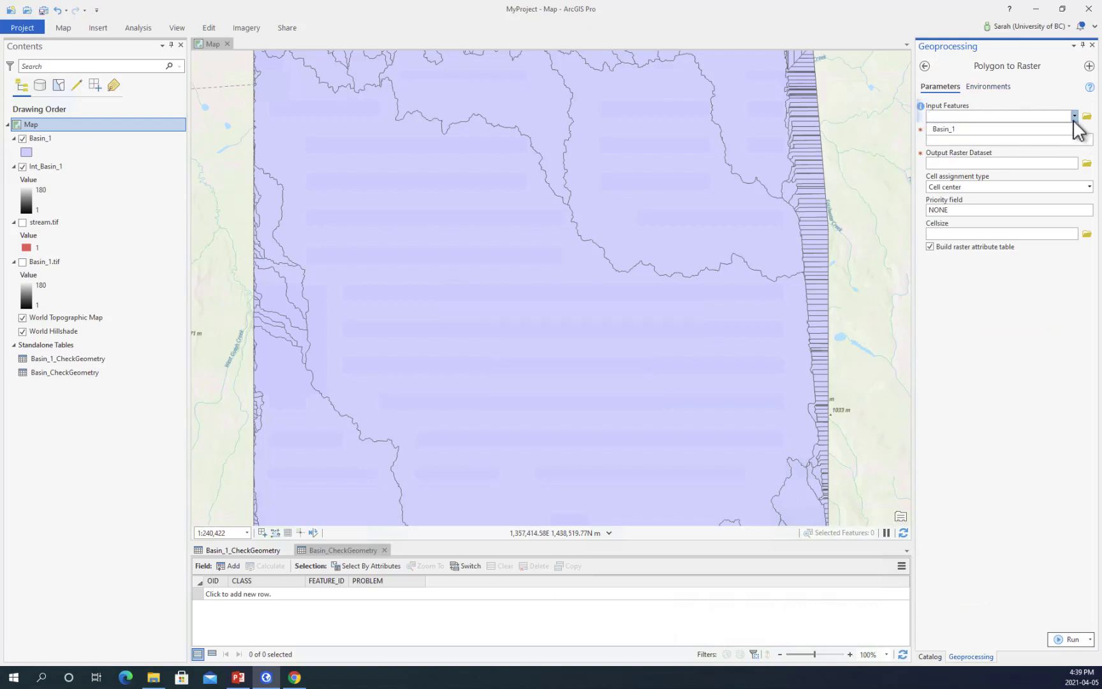
click(1036, 130)
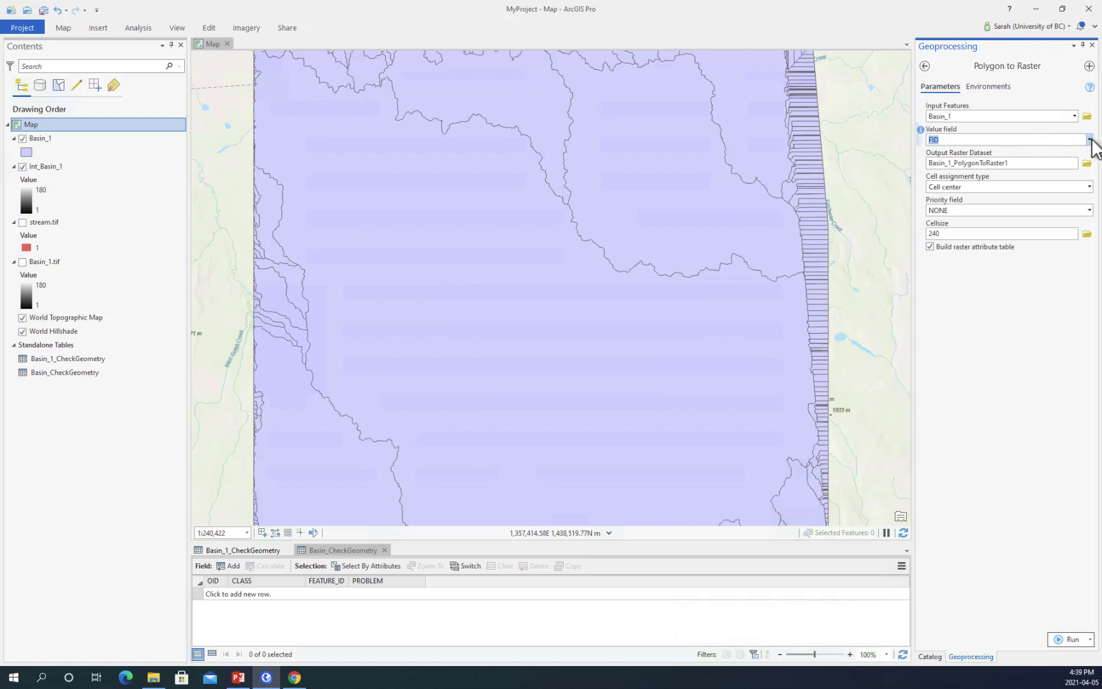
click(1090, 139)
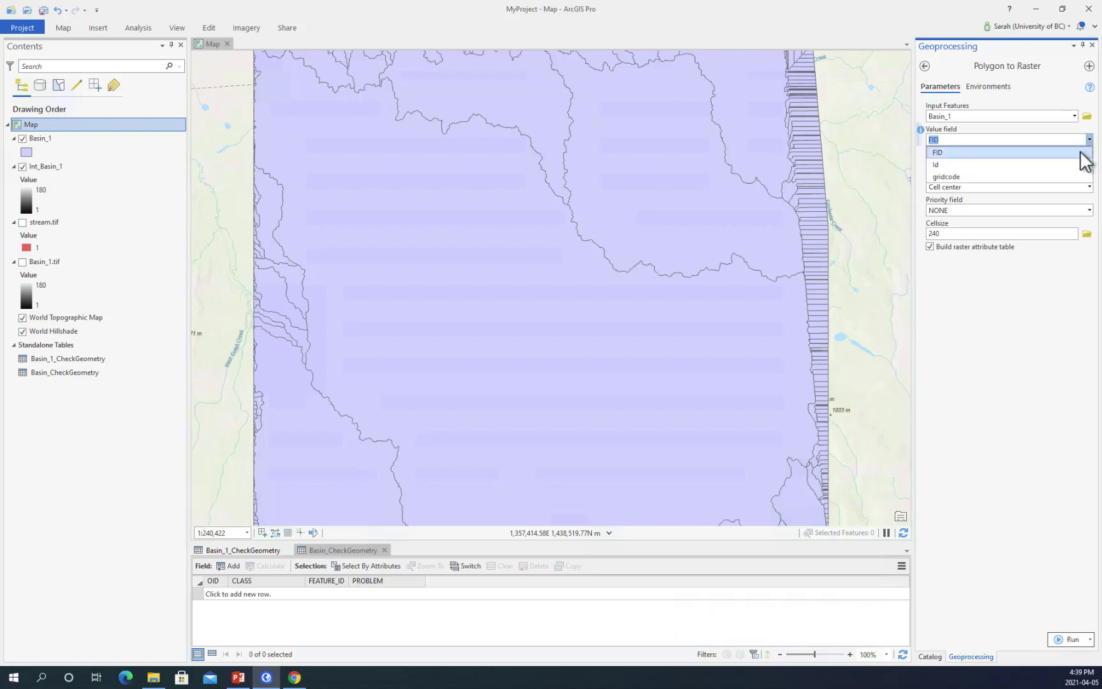
click(1074, 176)
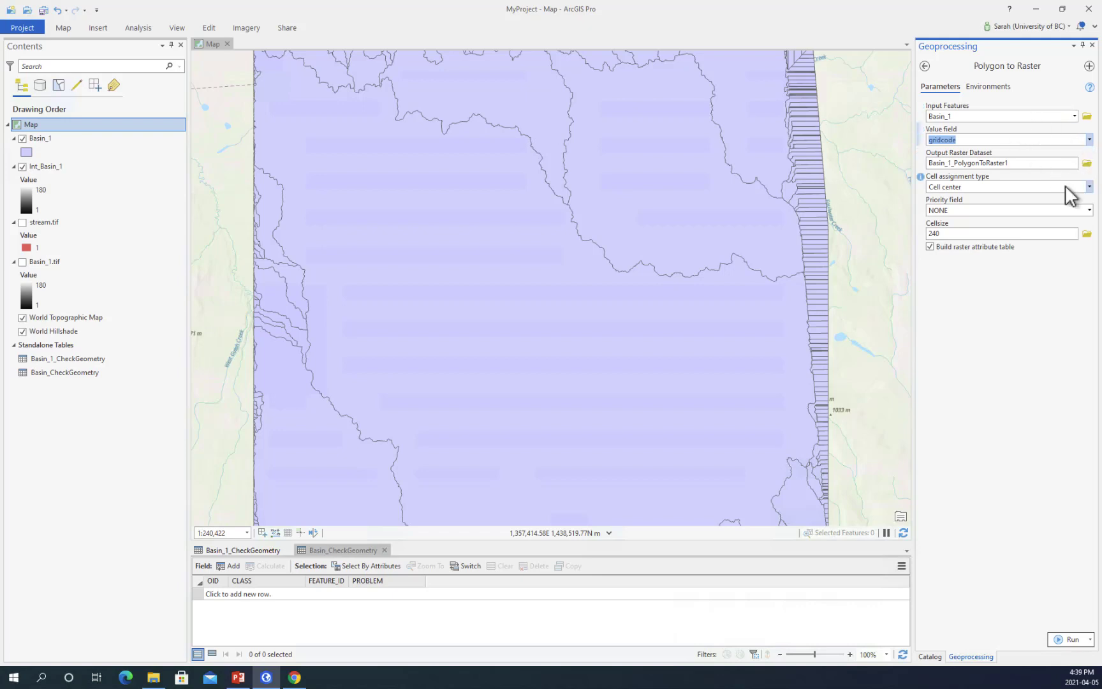
Use Id as the priority field, keep cellsize 240, and run the conversion.
click(1089, 210)
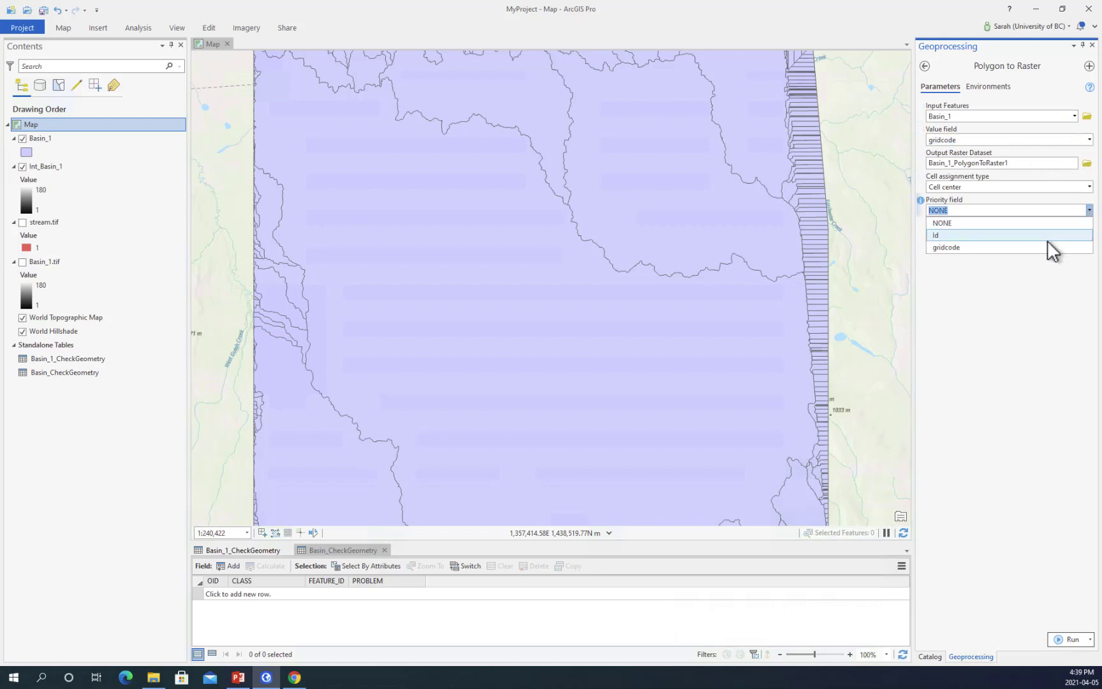
click(1043, 248)
key(alt+Down)
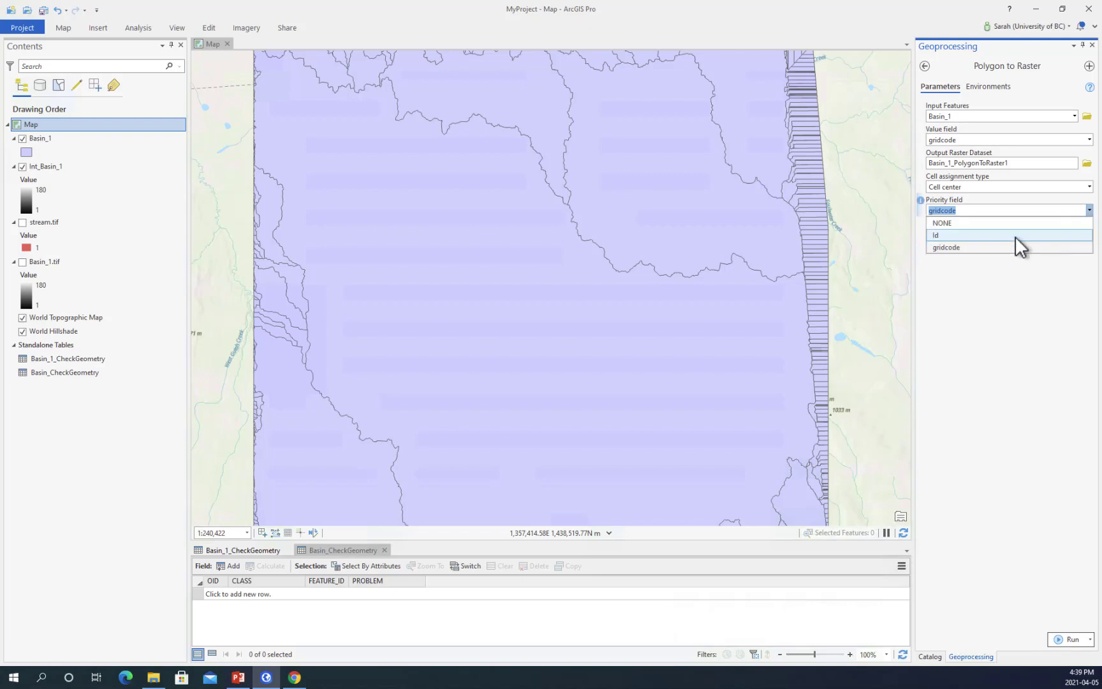
click(1015, 235)
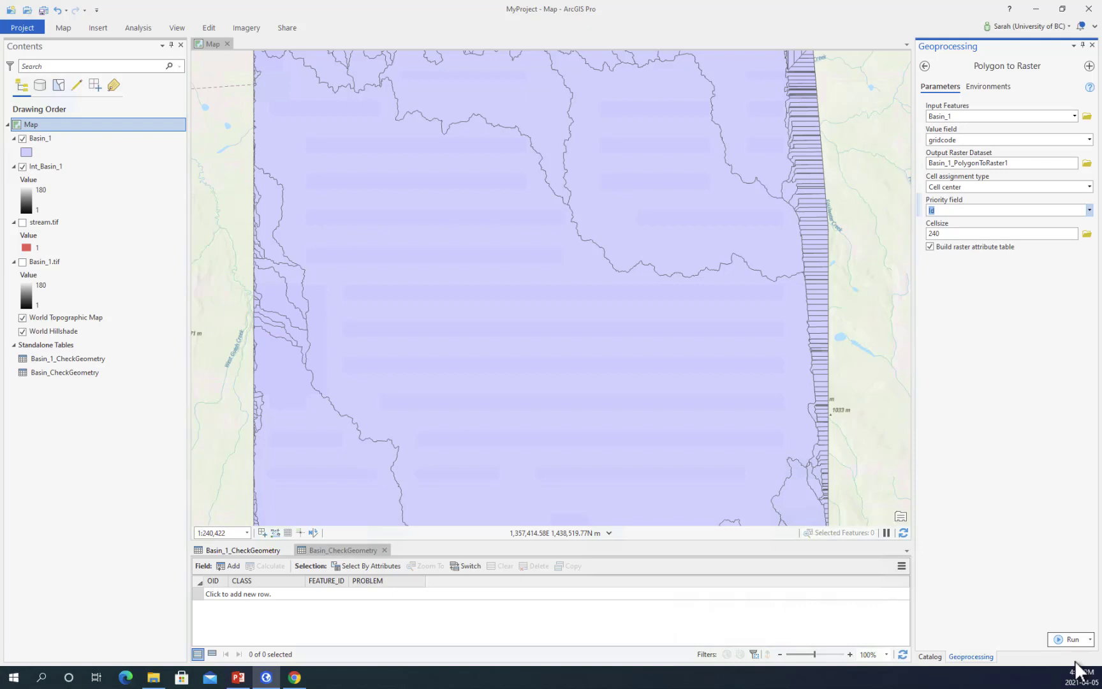
click(1078, 640)
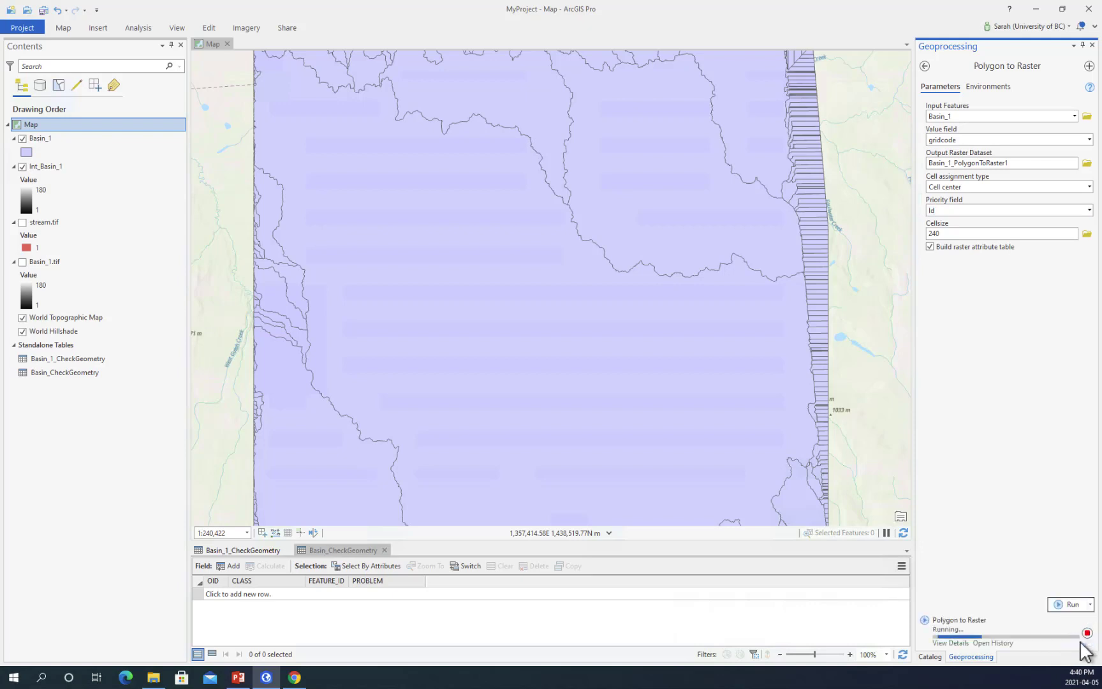
Hide Basin_1 and Basin_1_PolygonToRaster1 so stream.tif shows over Basin_1.tif.
click(22, 139)
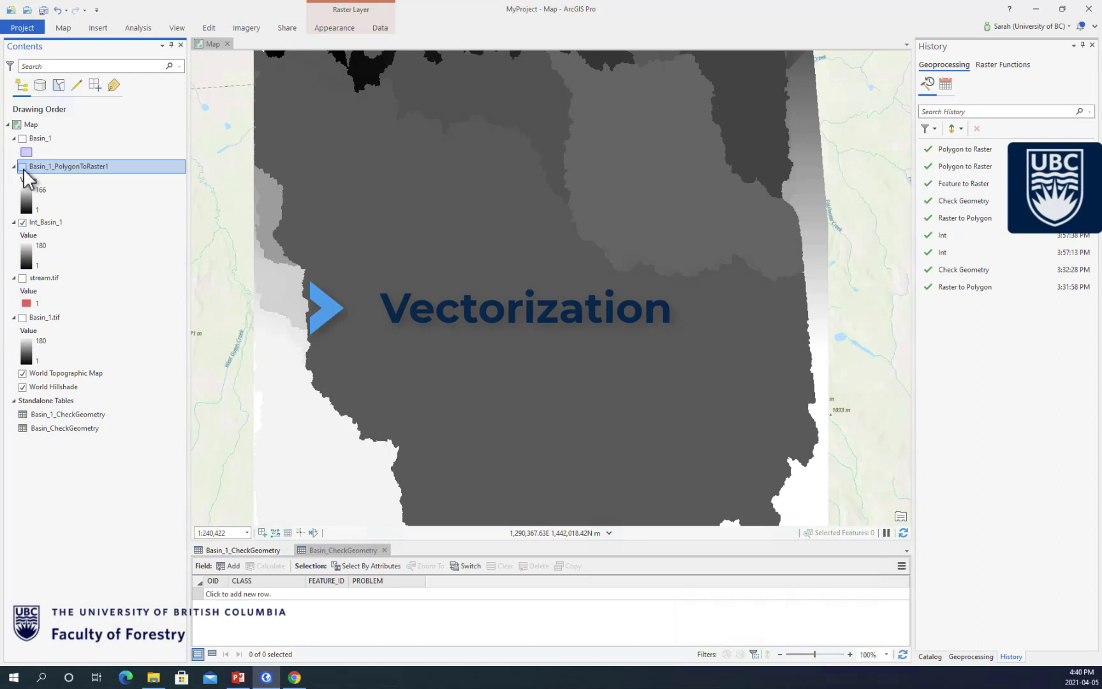
click(23, 166)
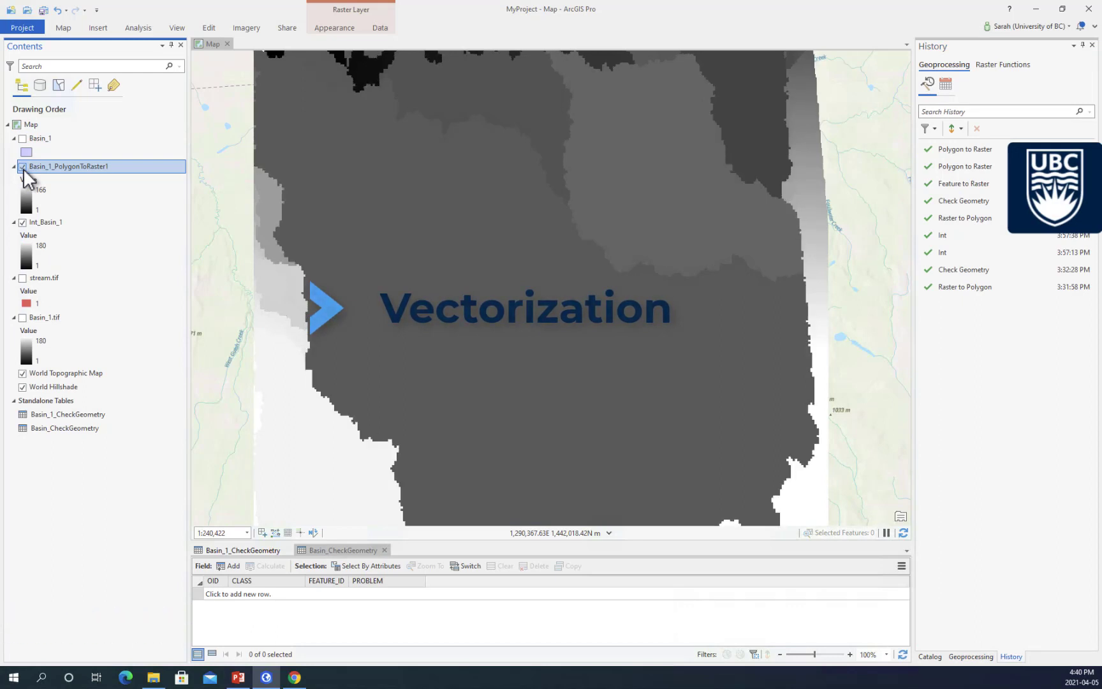
click(23, 166)
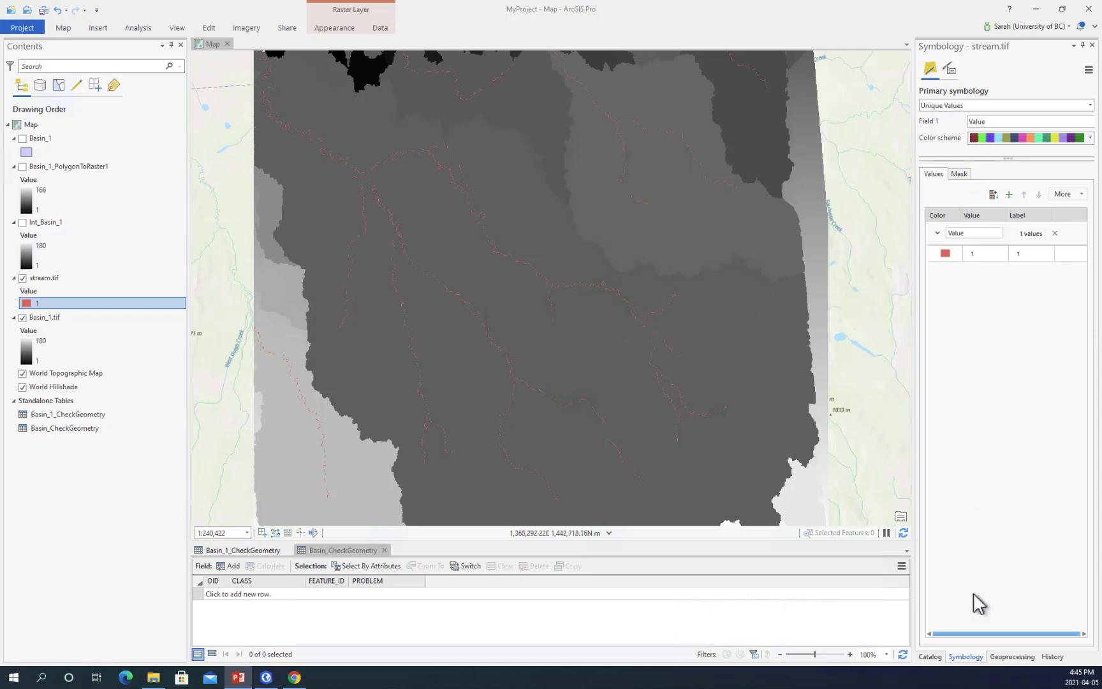
Open the Spatial Analyst Int tool with stream.tif as the input raster.
click(935, 657)
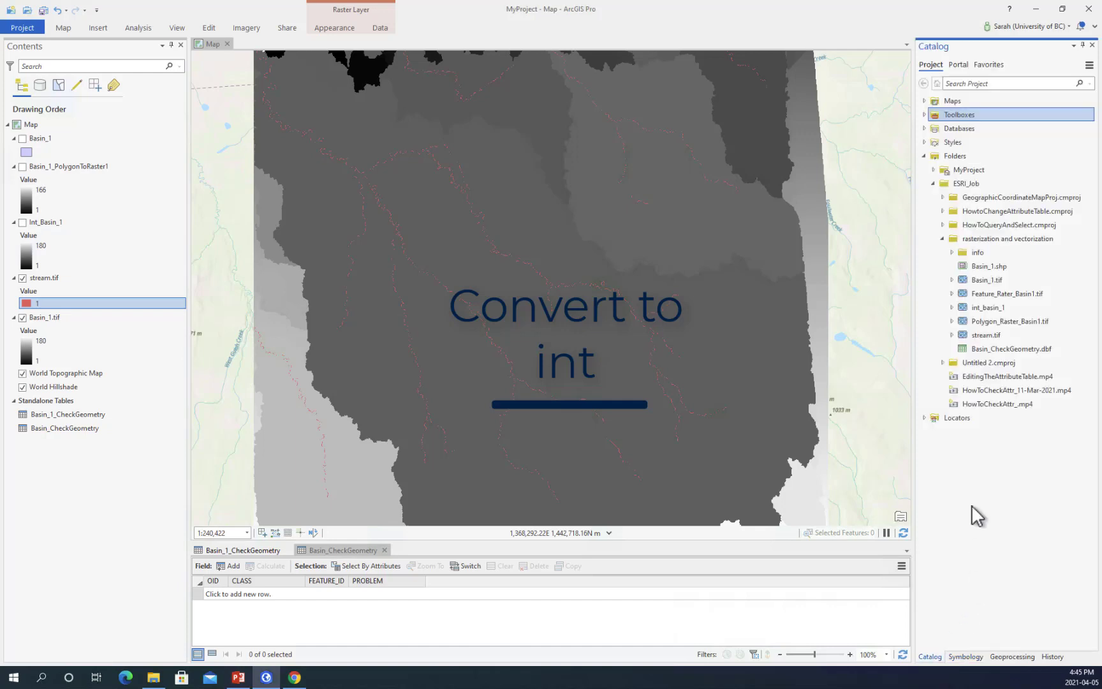
click(978, 83)
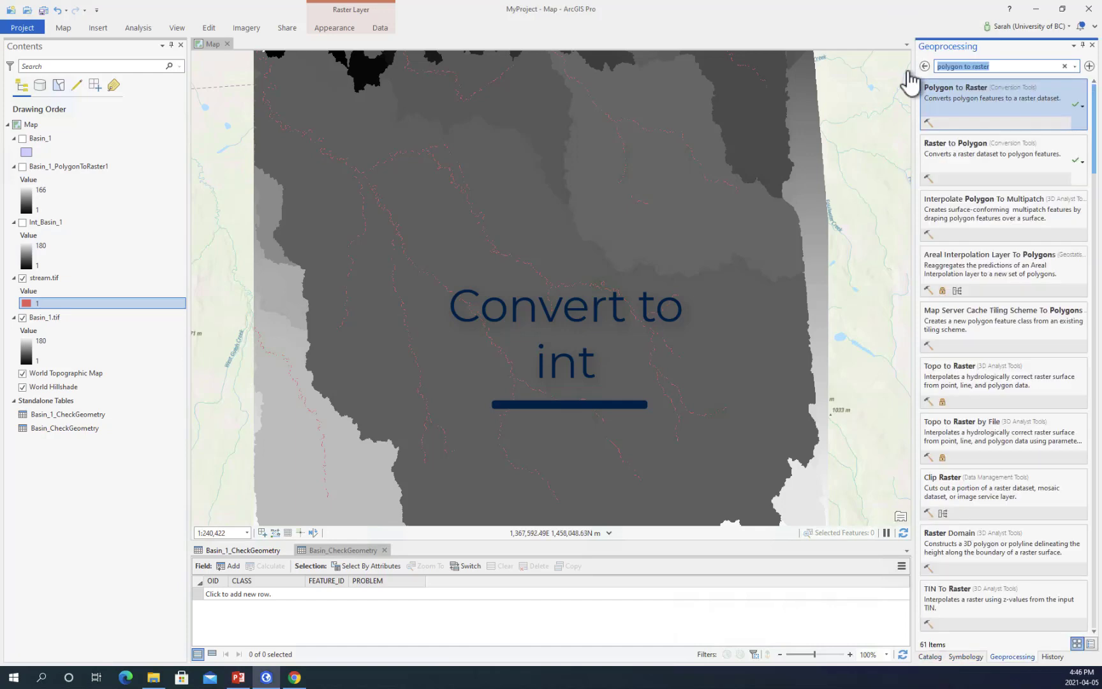
text(int)
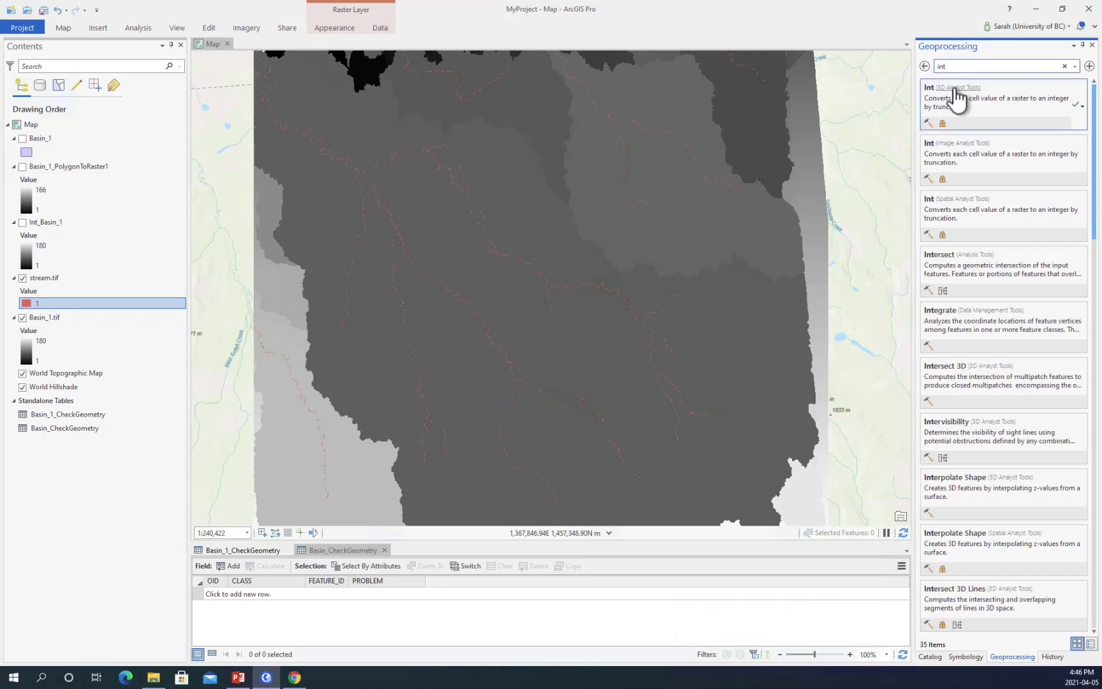
click(986, 202)
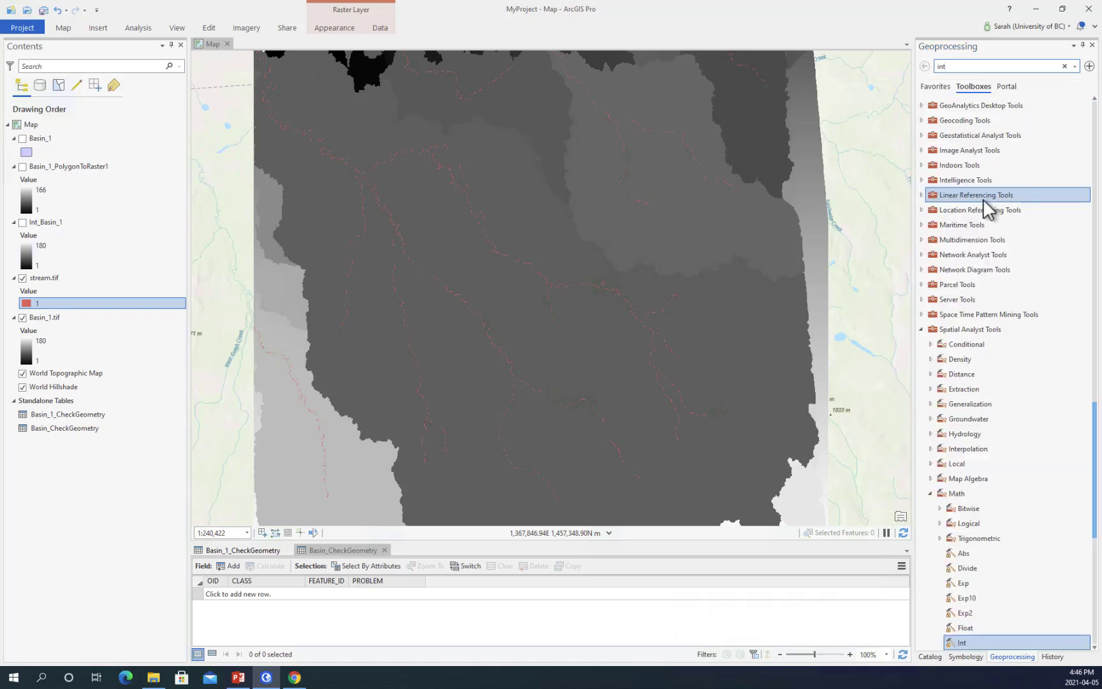
click(935, 67)
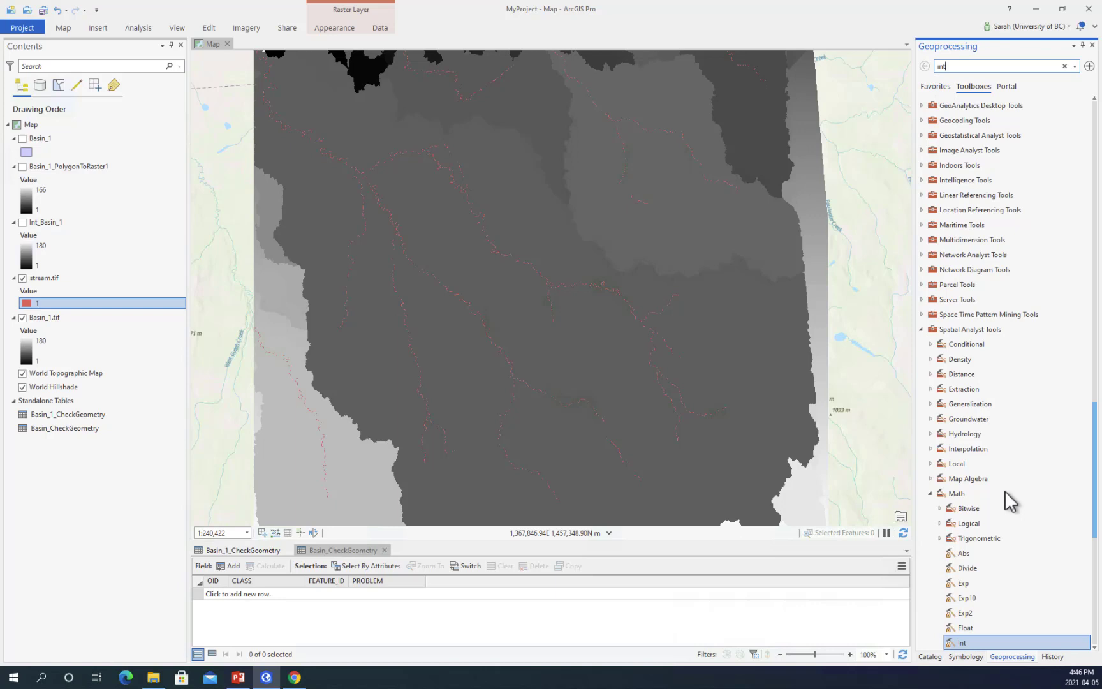
click(967, 644)
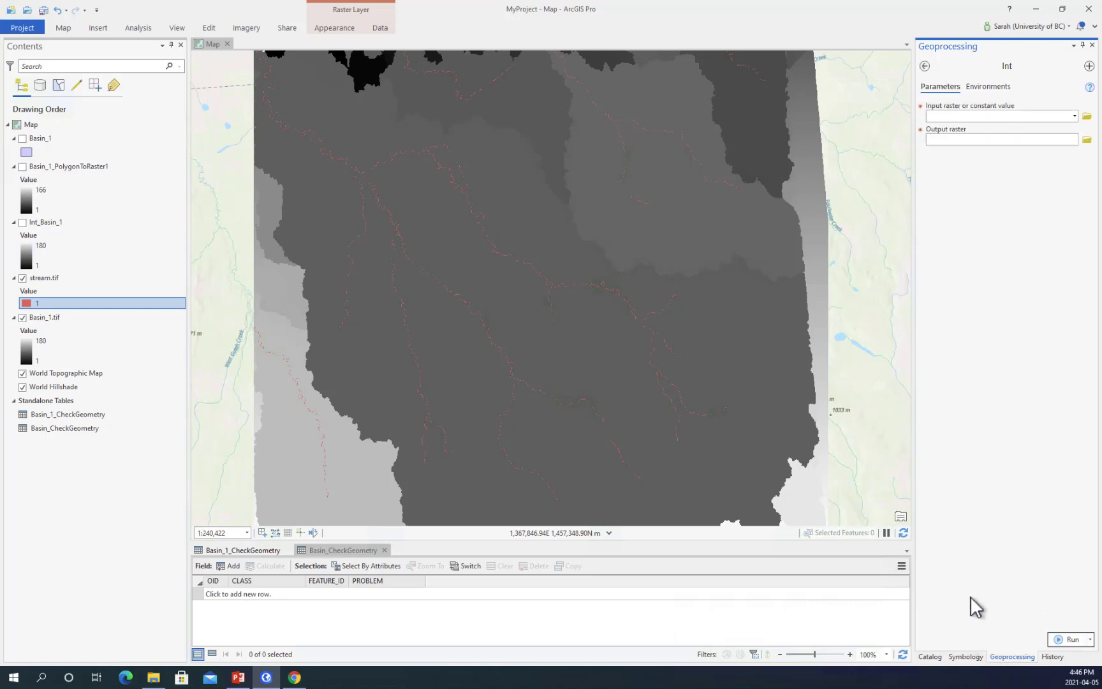
click(1075, 116)
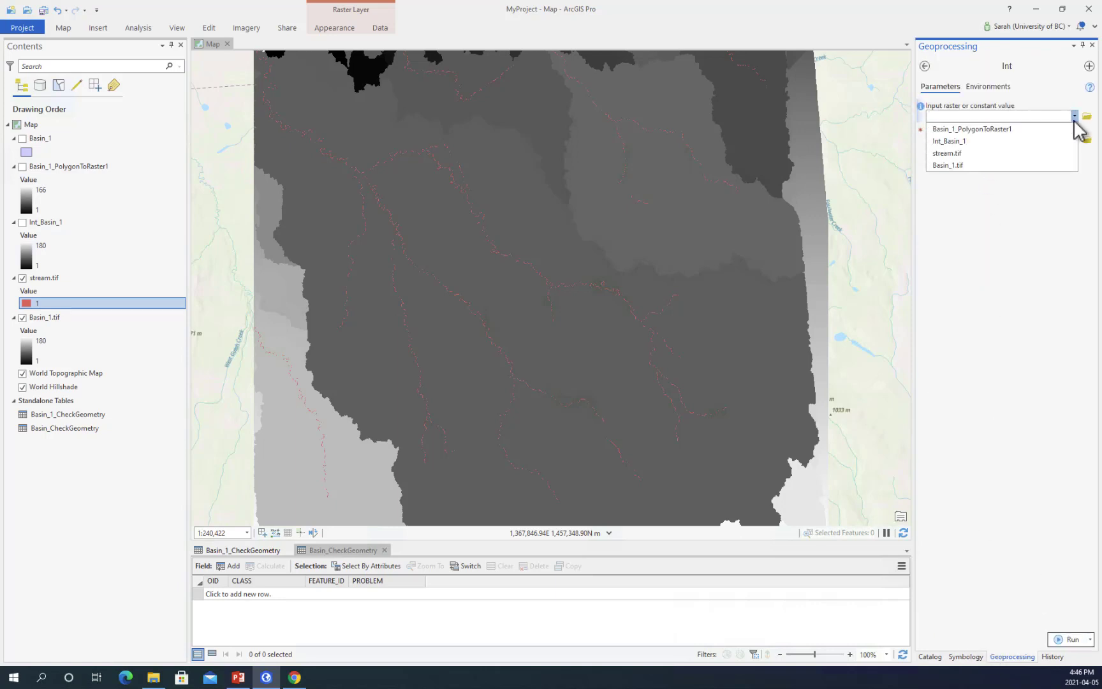
click(1009, 154)
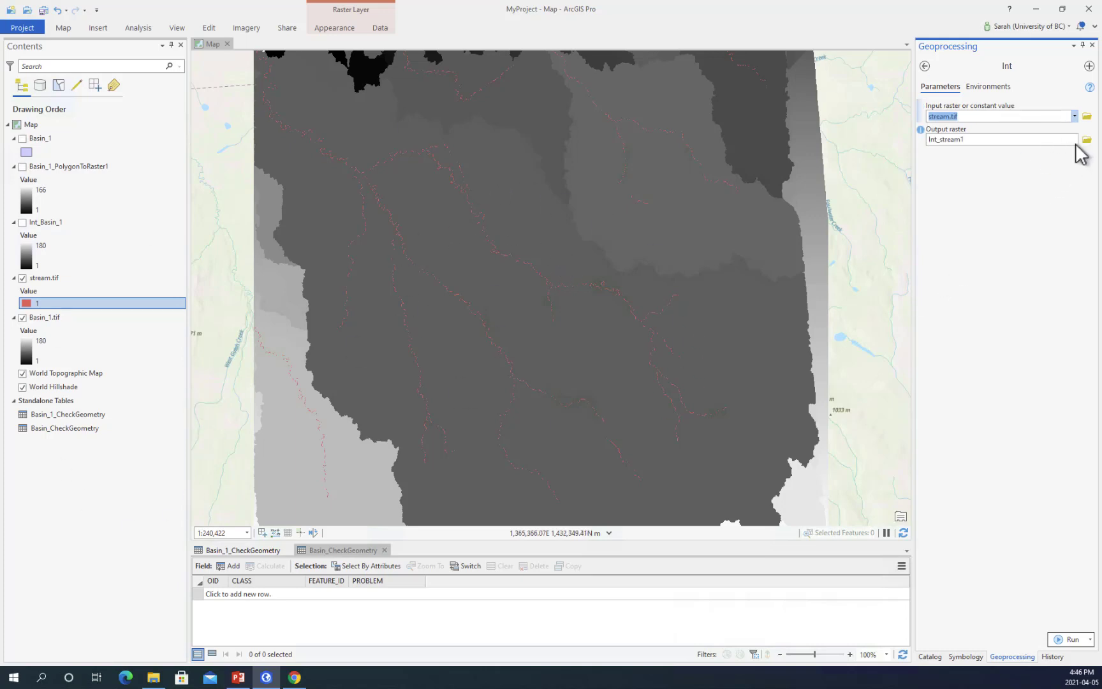
Name the output Int_Streams.tif and run the integer conversion.
click(1086, 140)
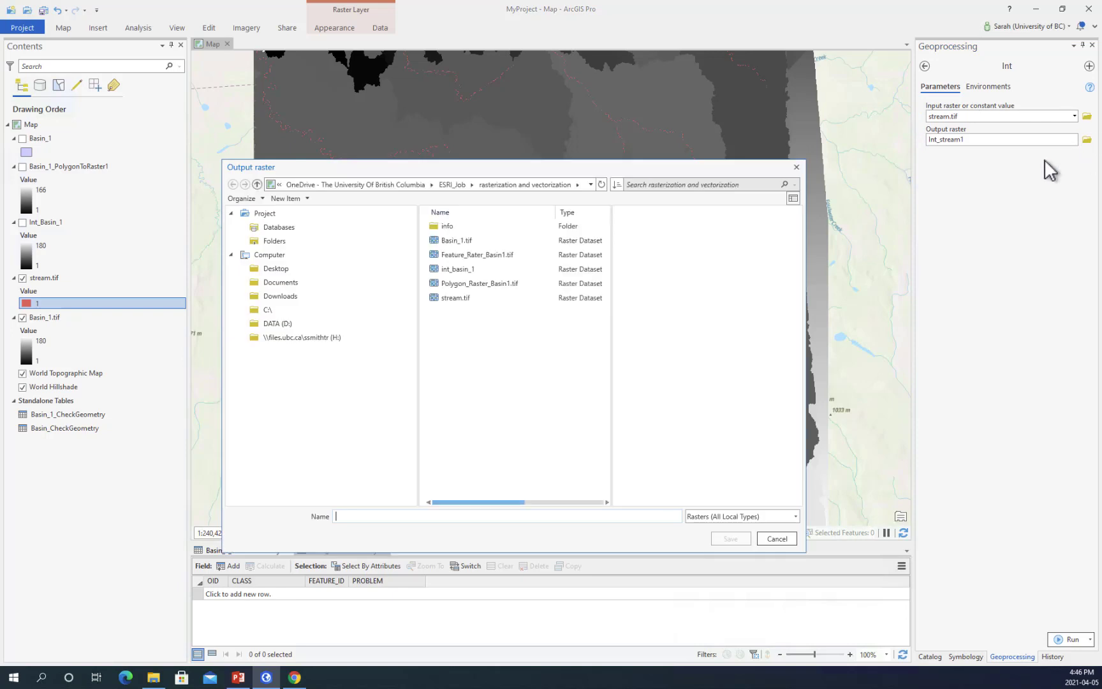
click(373, 516)
text(Int_Stream)
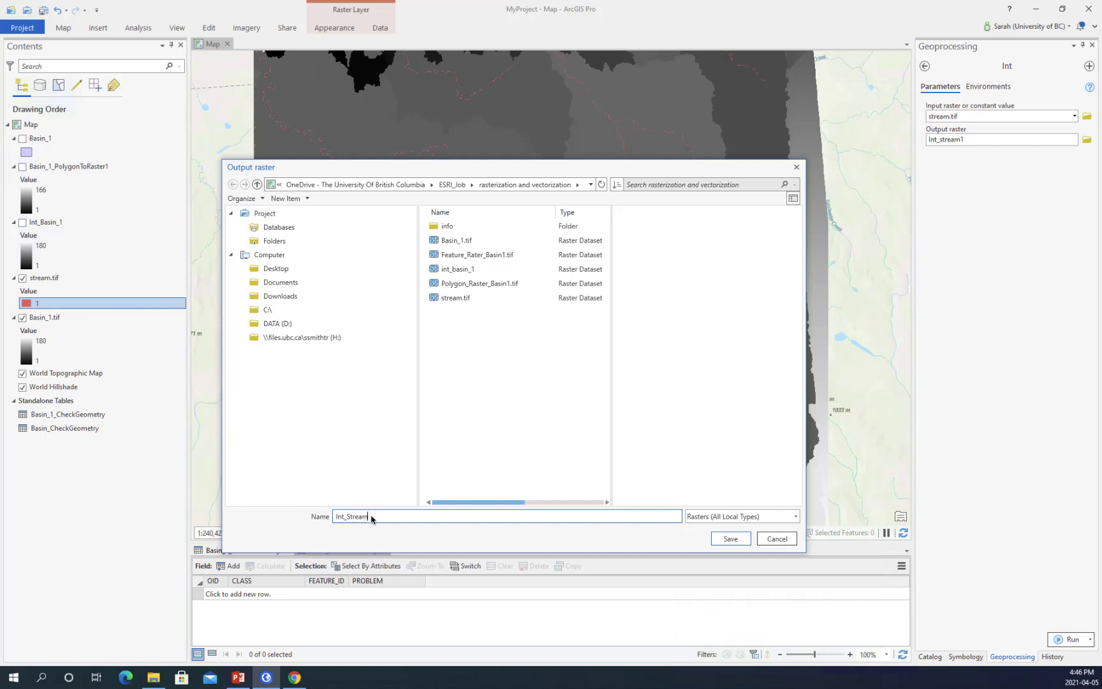
text(s)
key(Return)
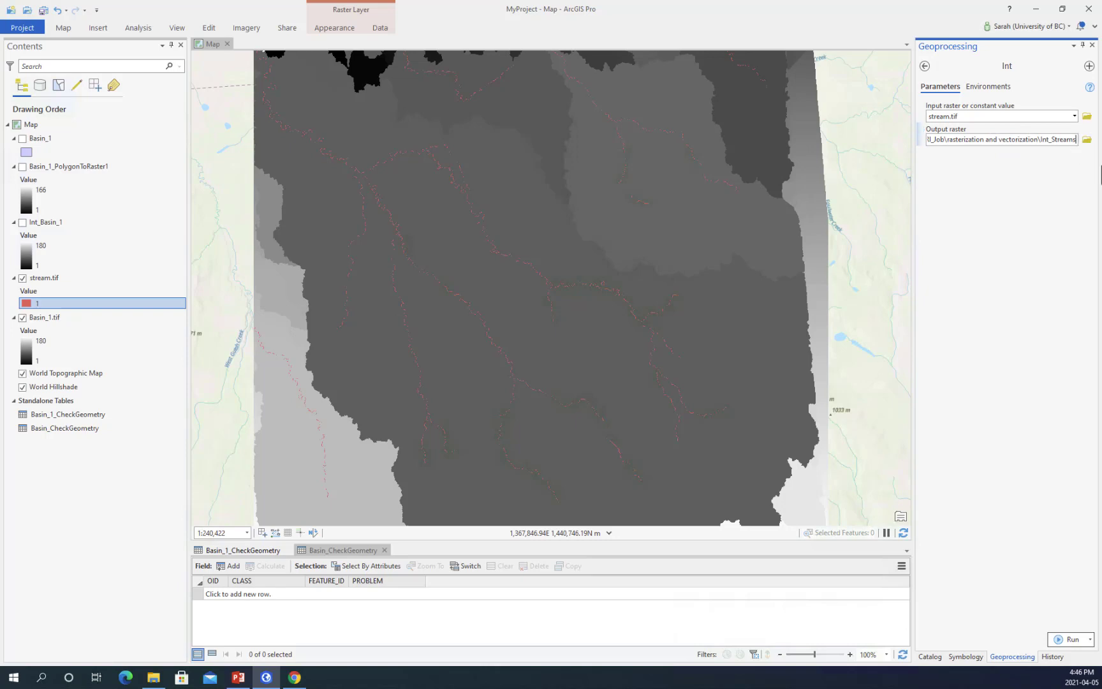
text(tif)
click(1071, 639)
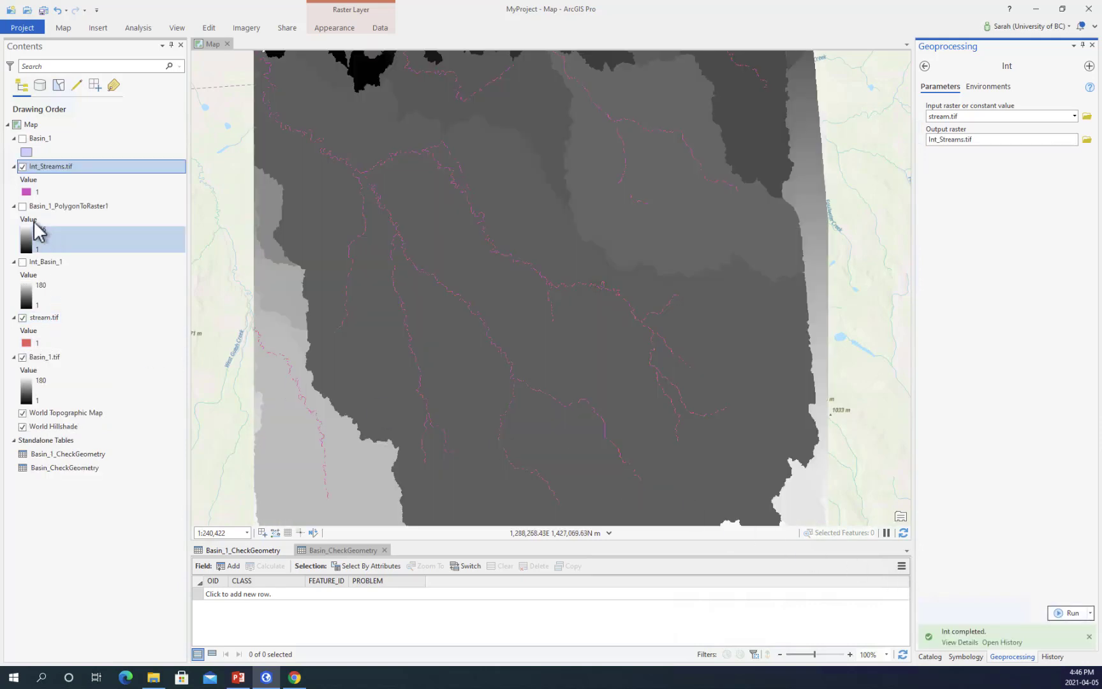
Uncheck stream.tif in Contents and go back to the geoprocessing toolbox list.
click(22, 317)
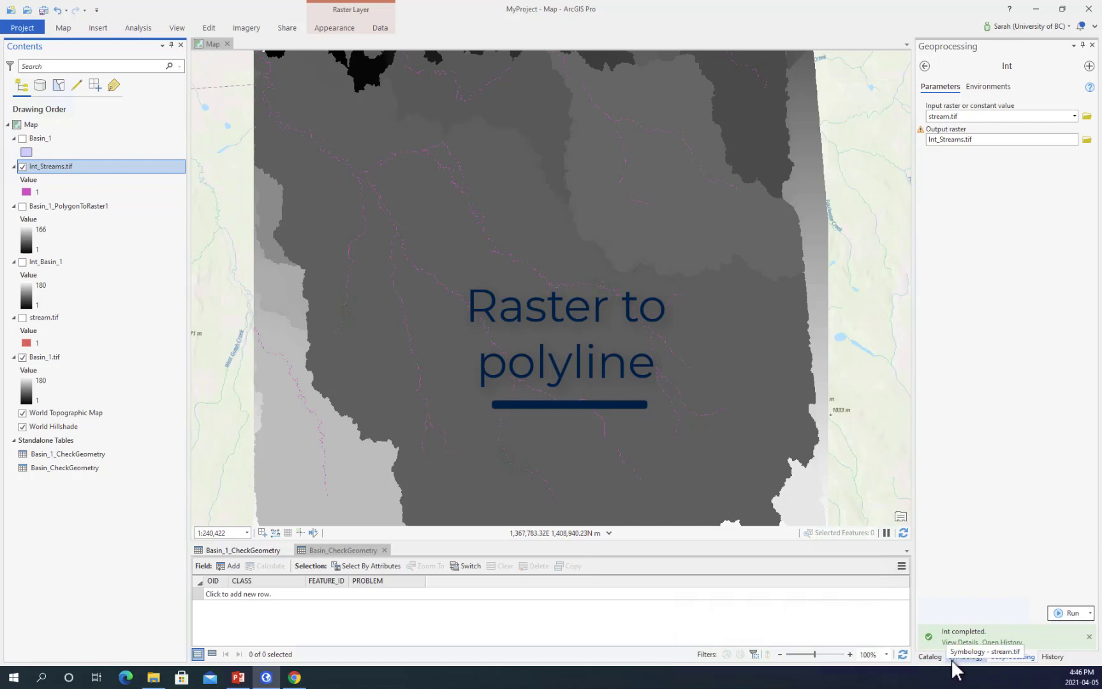
click(926, 66)
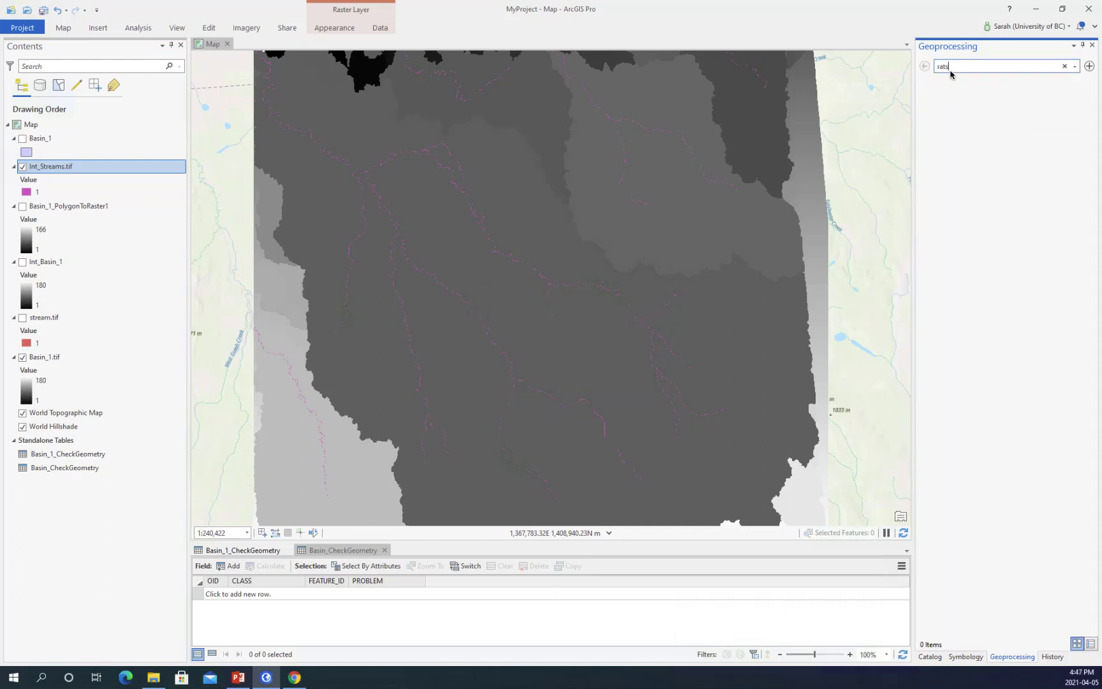
Set Raster to Polyline on Int_Streams.tif using the Value field and NoData background.
text(ter to poly)
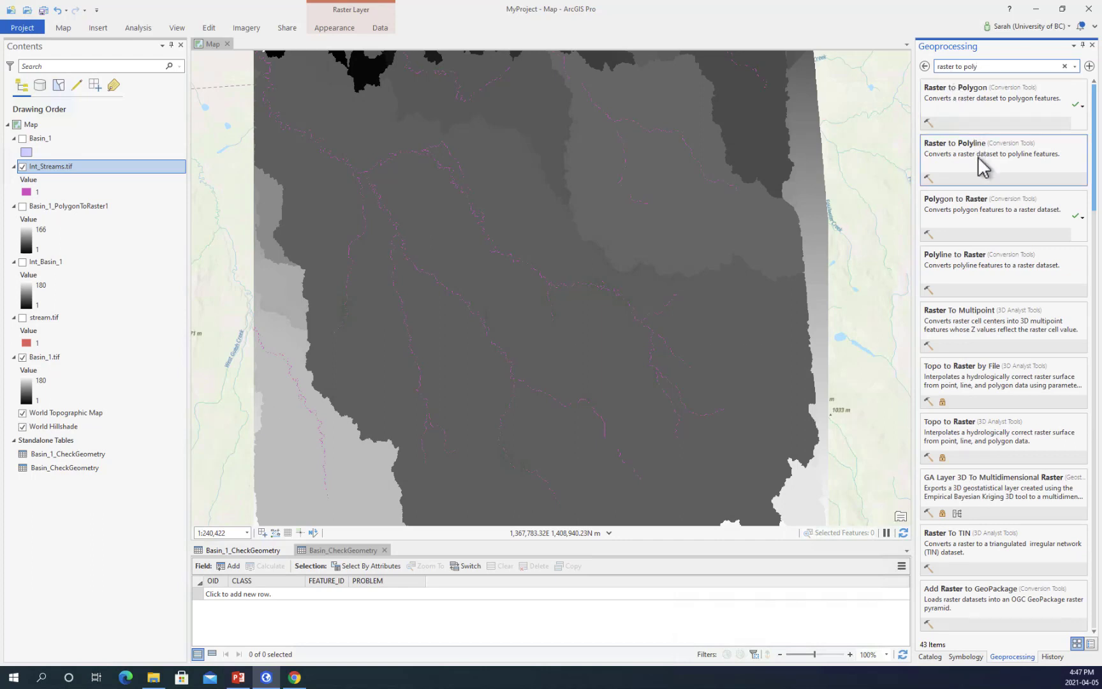
click(982, 163)
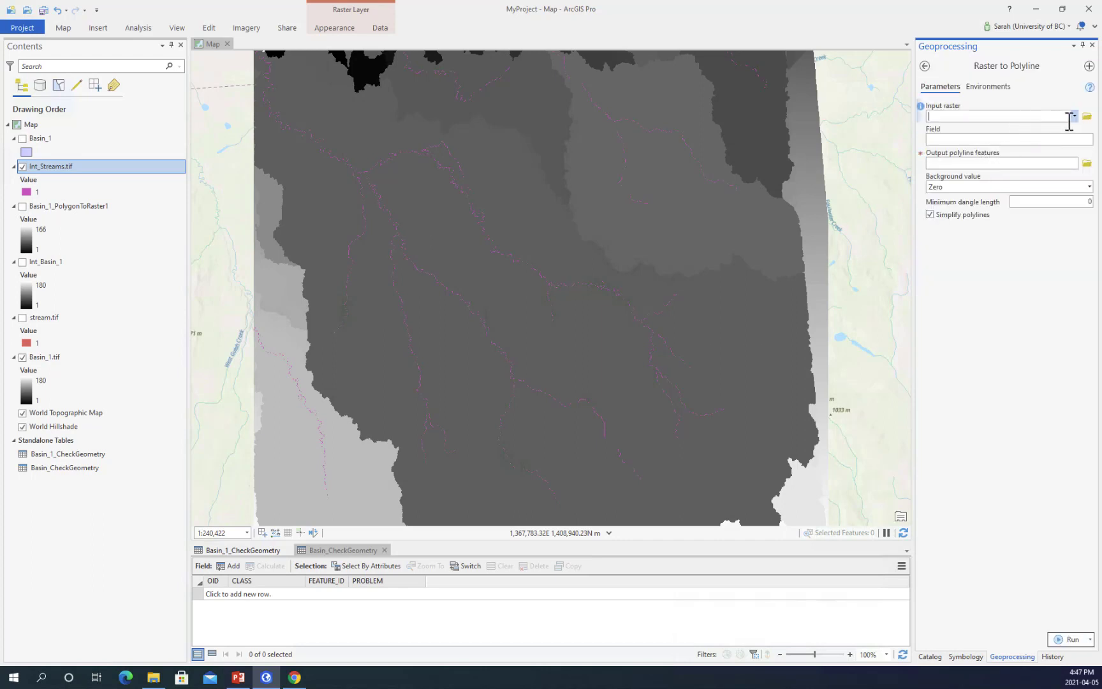
click(1074, 117)
click(1017, 130)
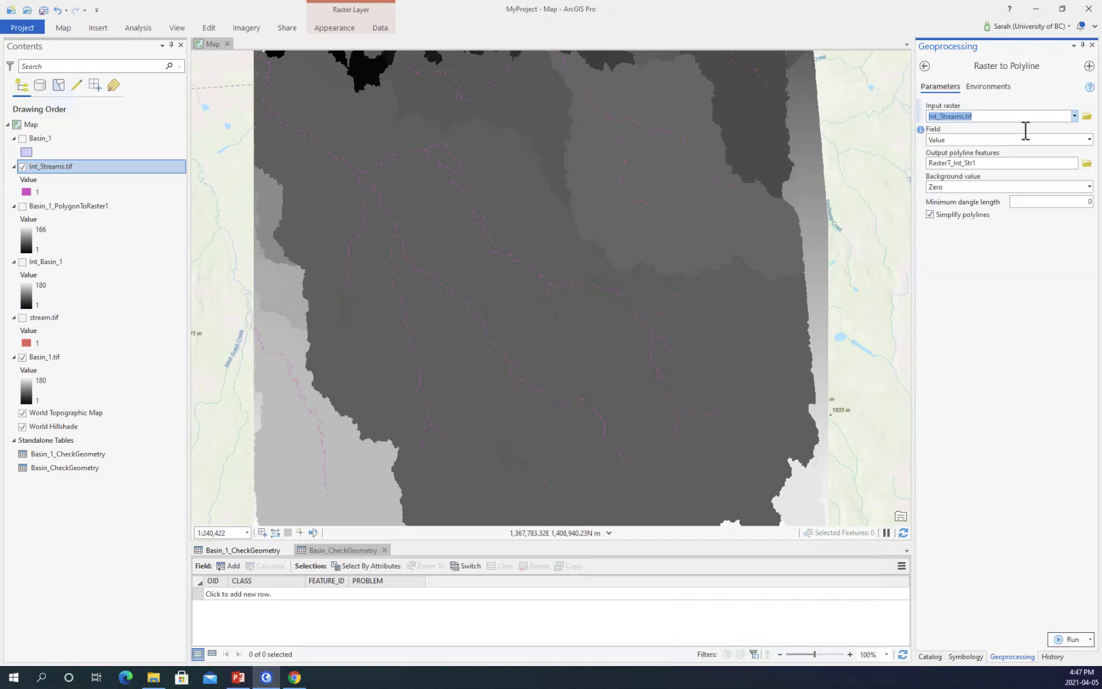
click(1089, 140)
click(1090, 143)
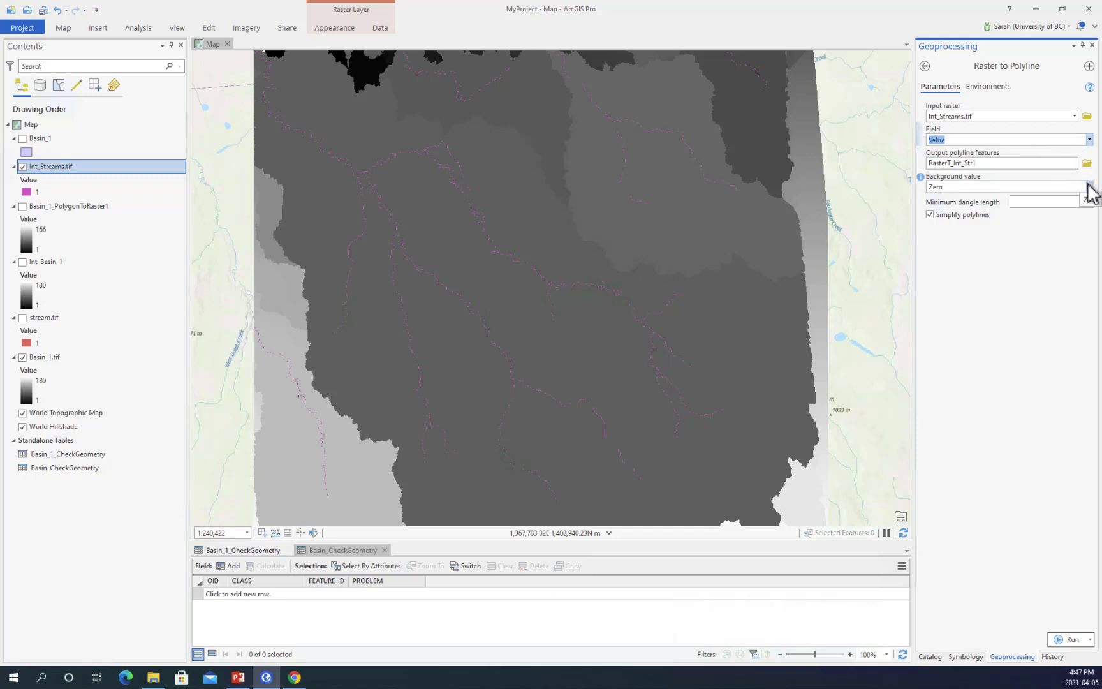
click(1089, 185)
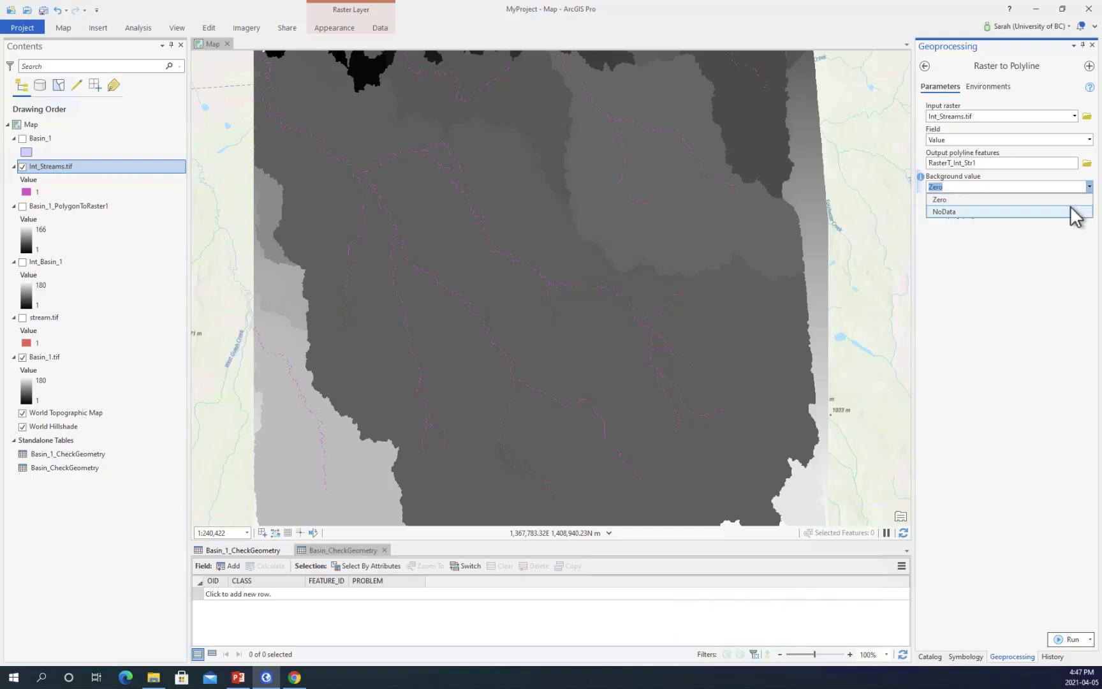
click(1070, 211)
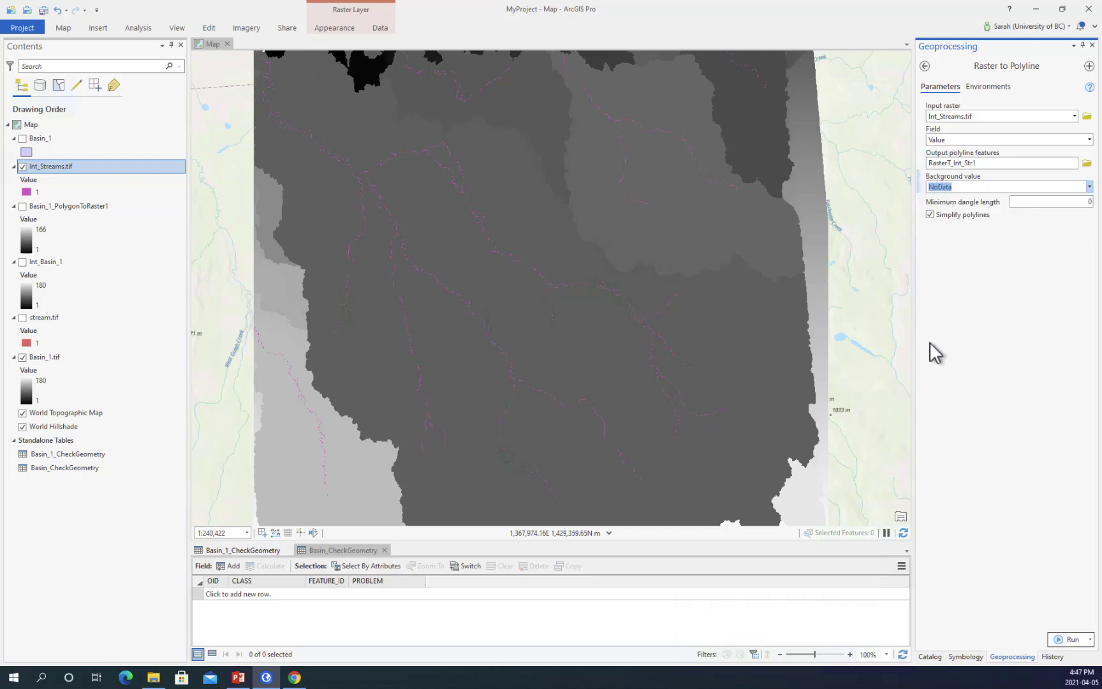
Save the output as Streams_Polyline and run the conversion.
click(1087, 163)
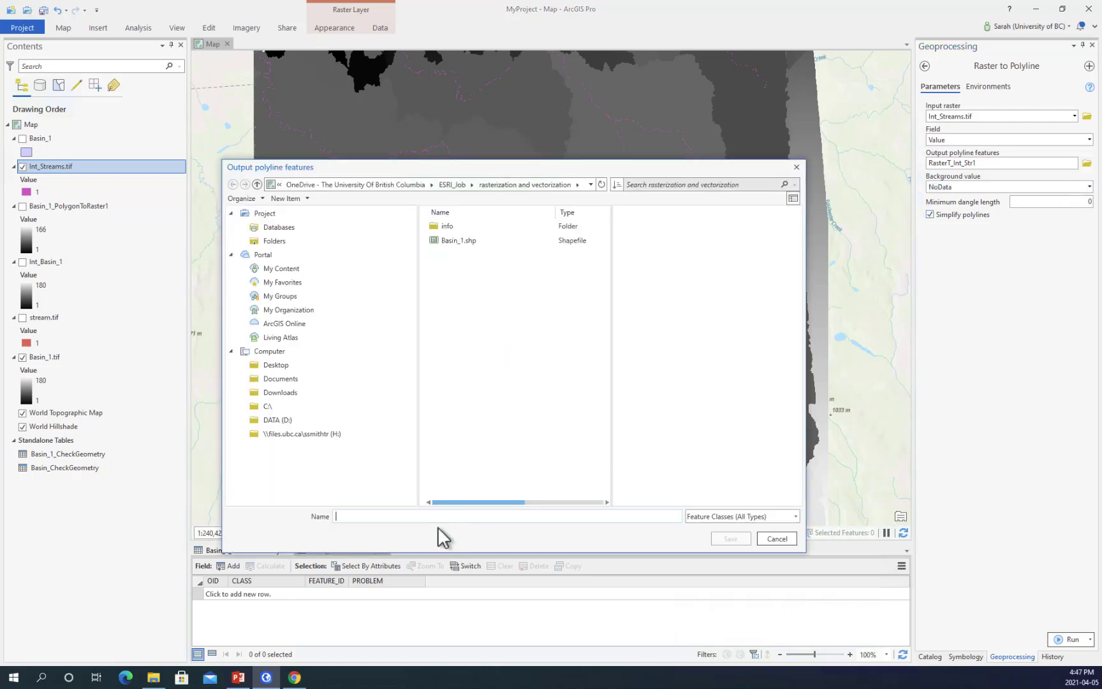
text(Streams_)
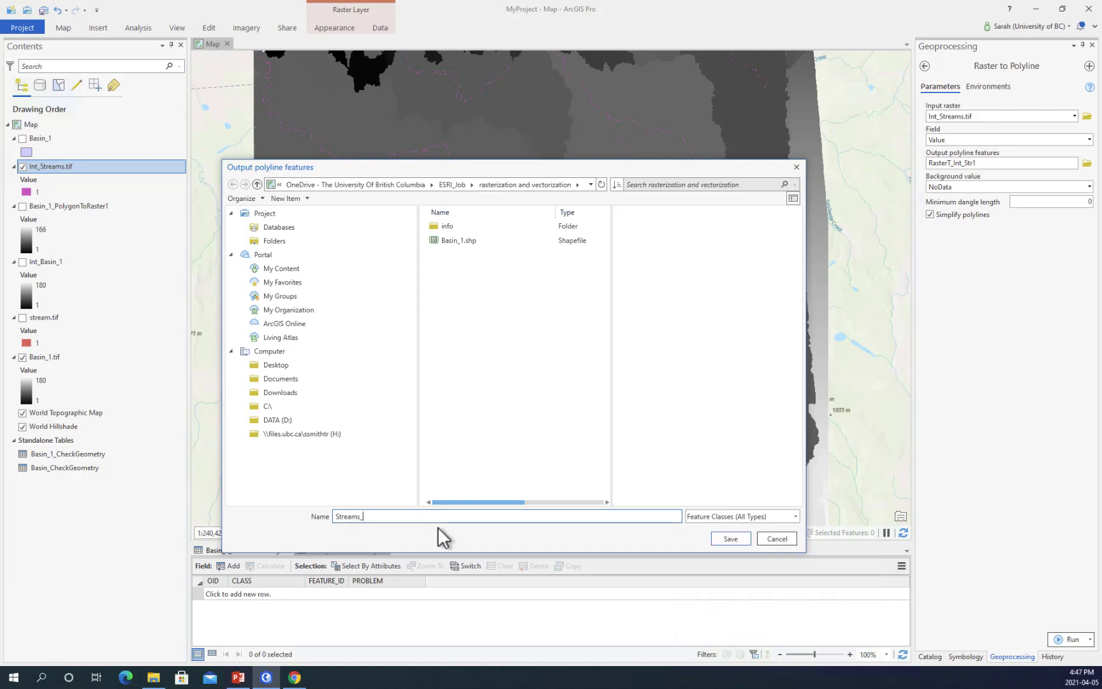
text(Polyline)
key(Return)
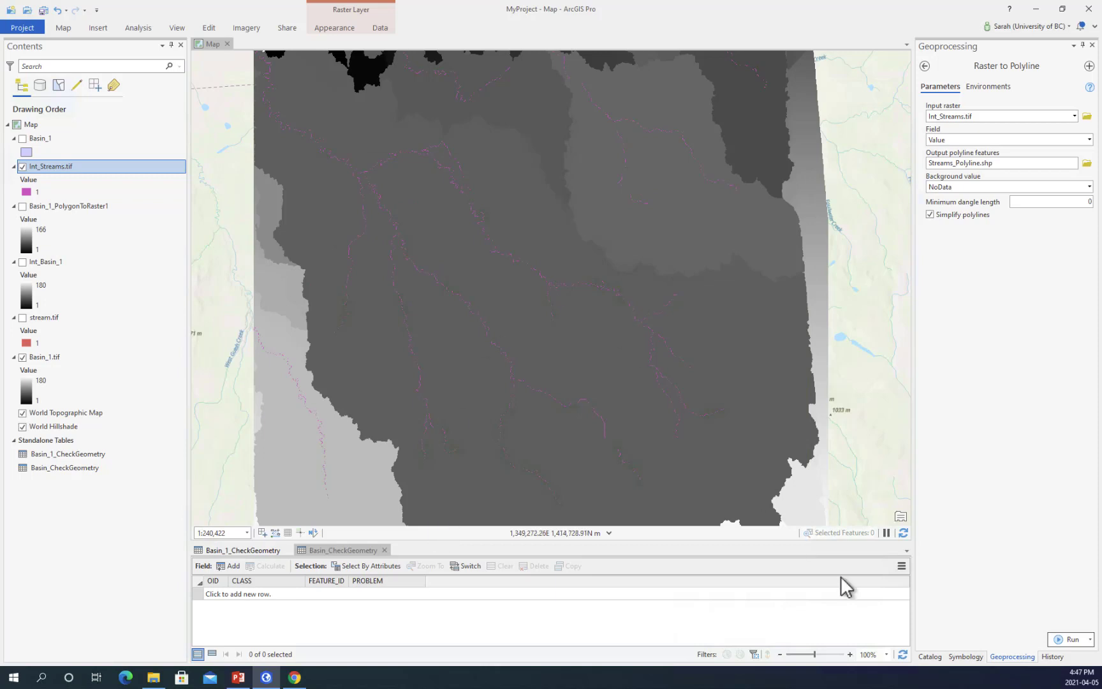
click(1058, 638)
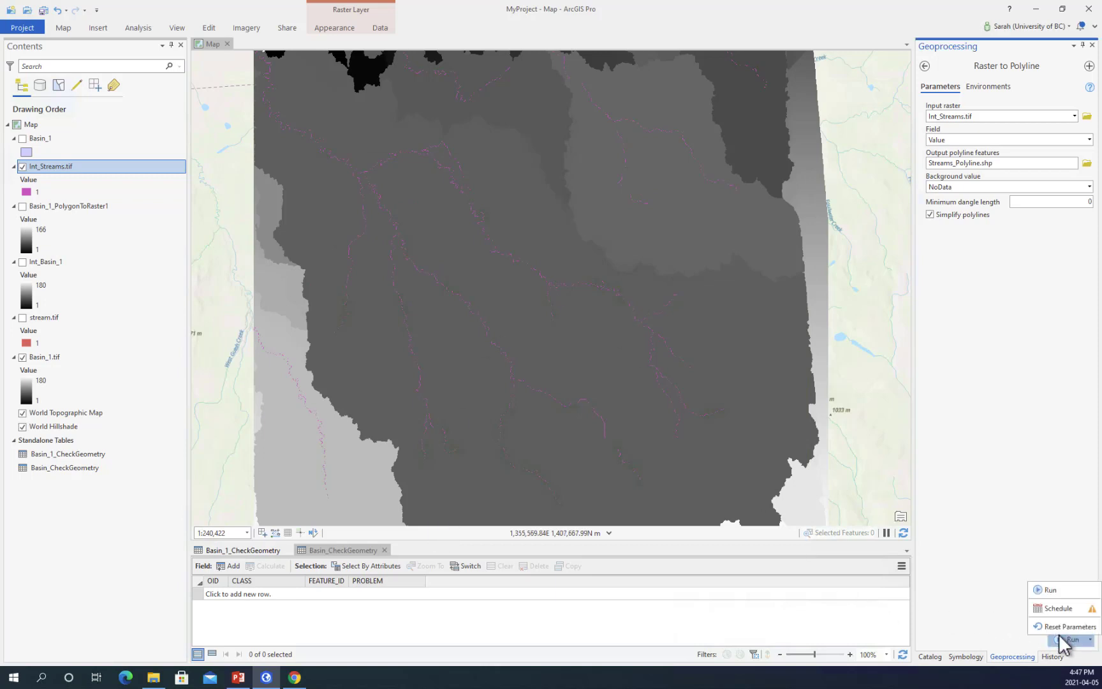
click(1050, 589)
mouse_move(1040, 641)
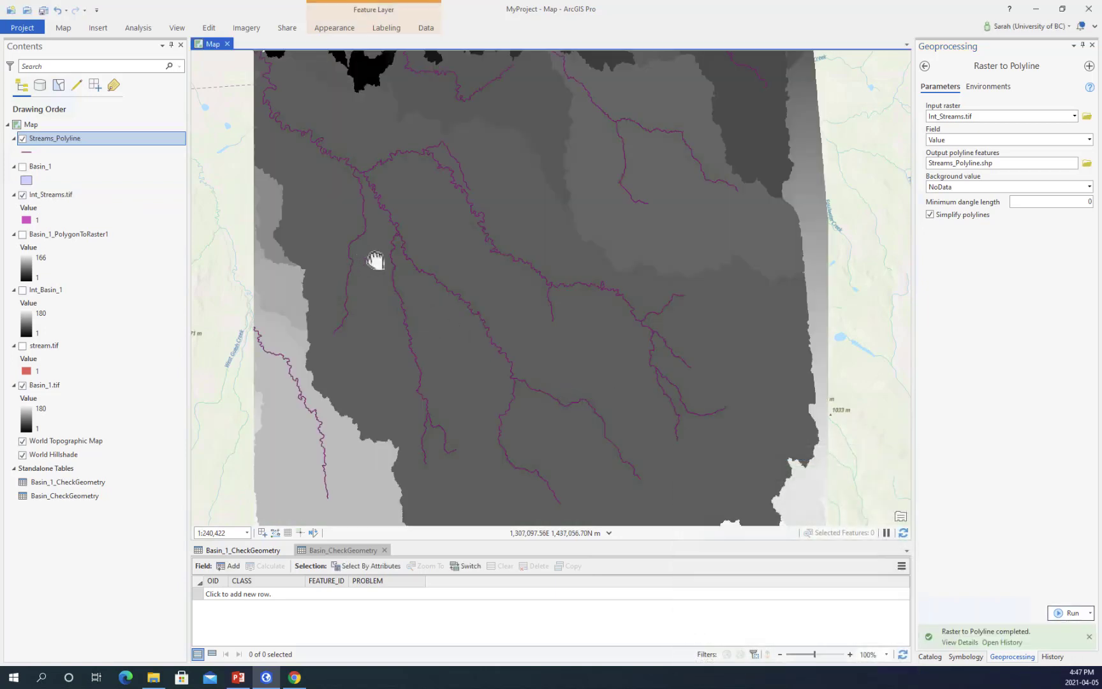
Open the Streams_Polyline attribute table from its layer menu in Contents.
drag(375, 260, 389, 261)
right_click(59, 138)
click(106, 192)
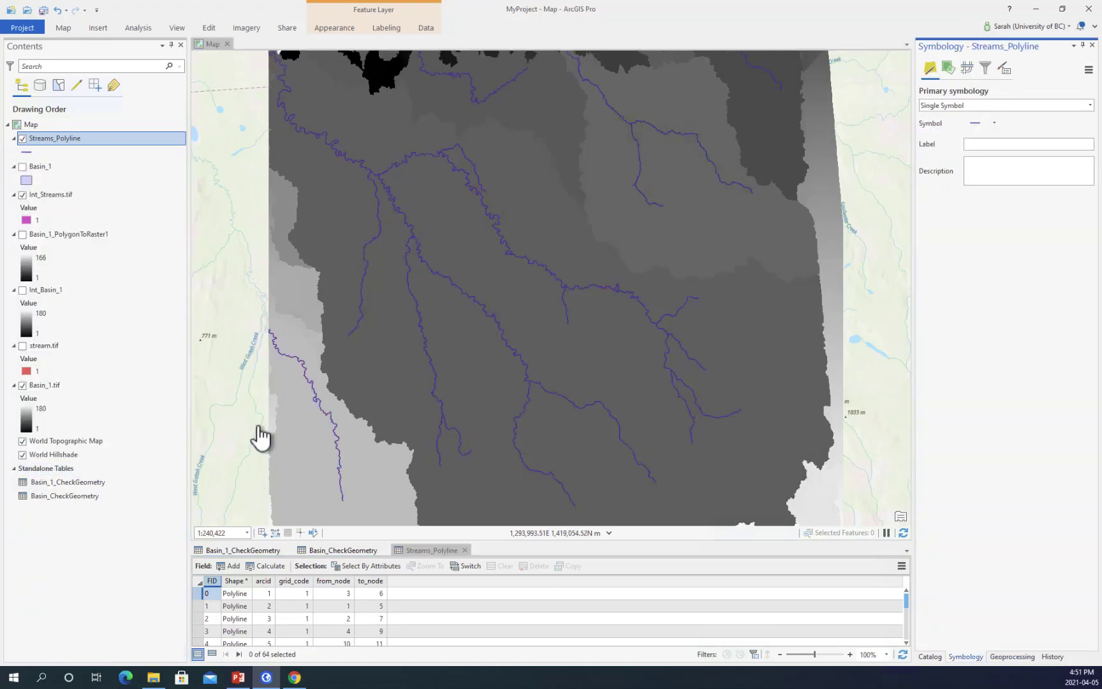
Switch Streams_Polyline symbology to Unique Values using the arcid field.
click(1028, 106)
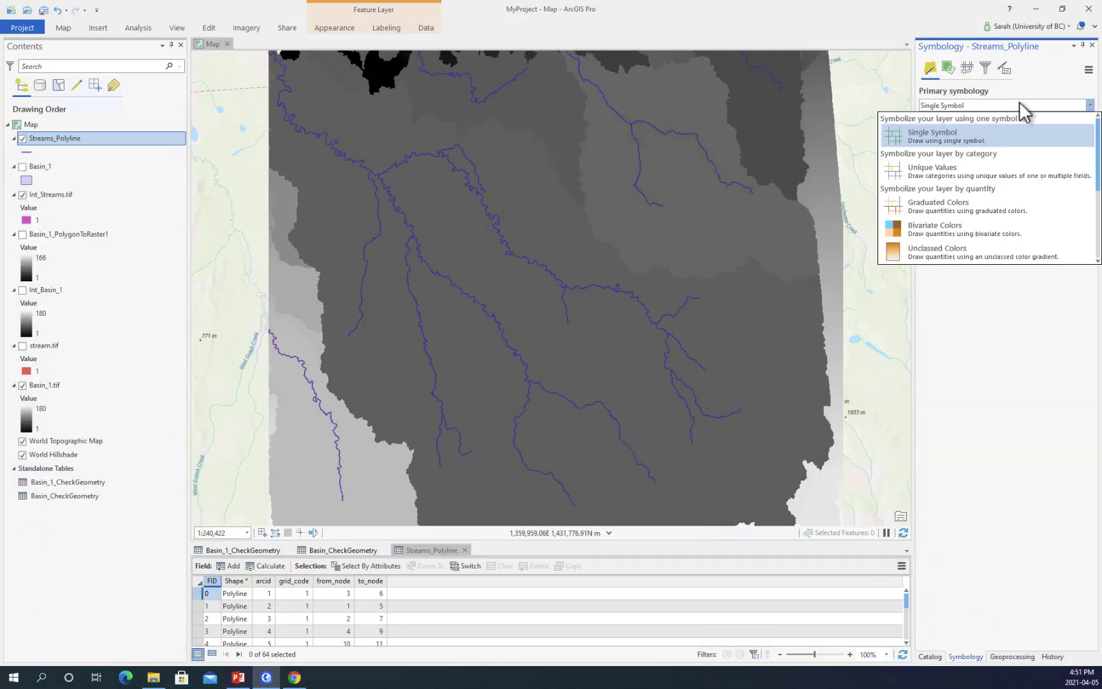
click(988, 167)
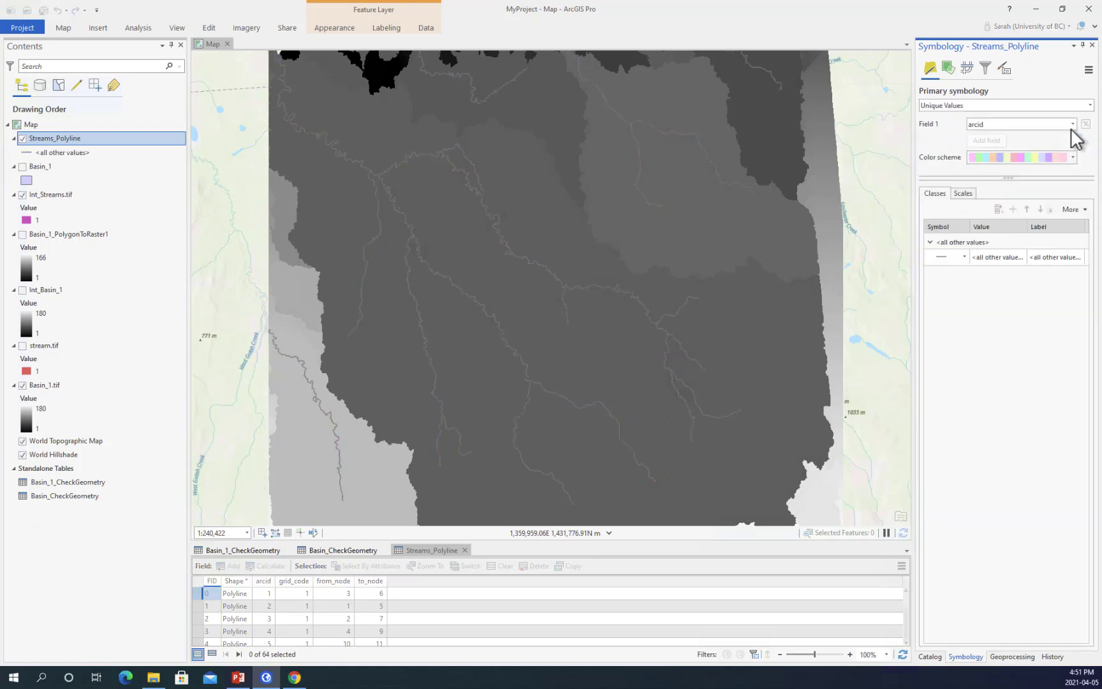
click(1074, 125)
click(1052, 148)
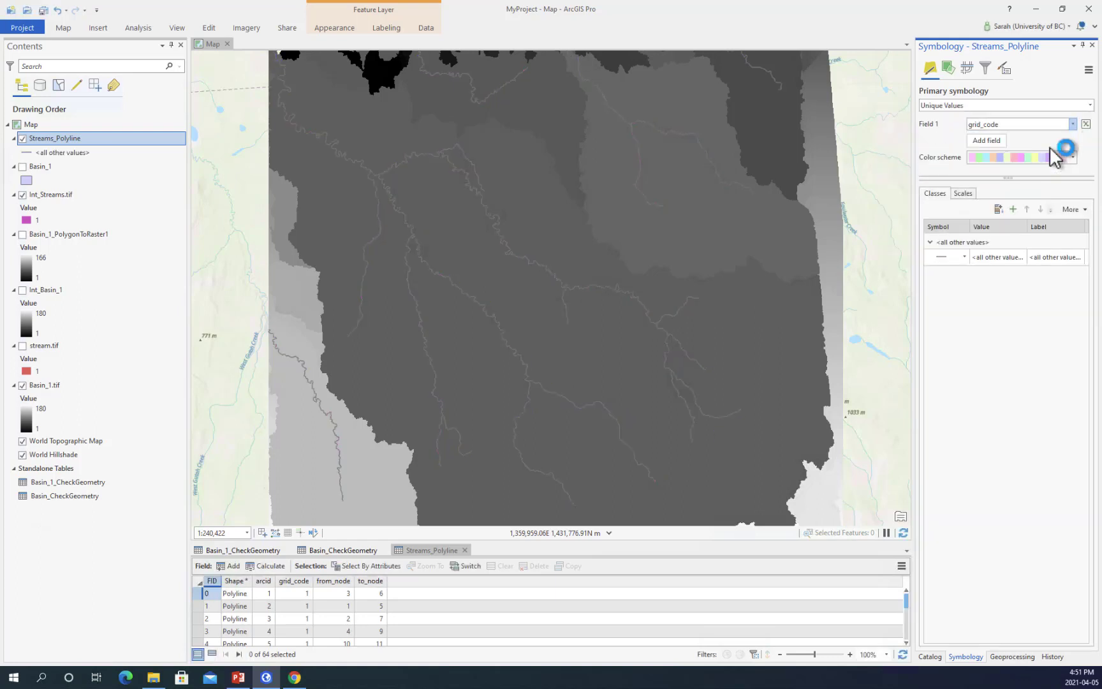
click(1073, 124)
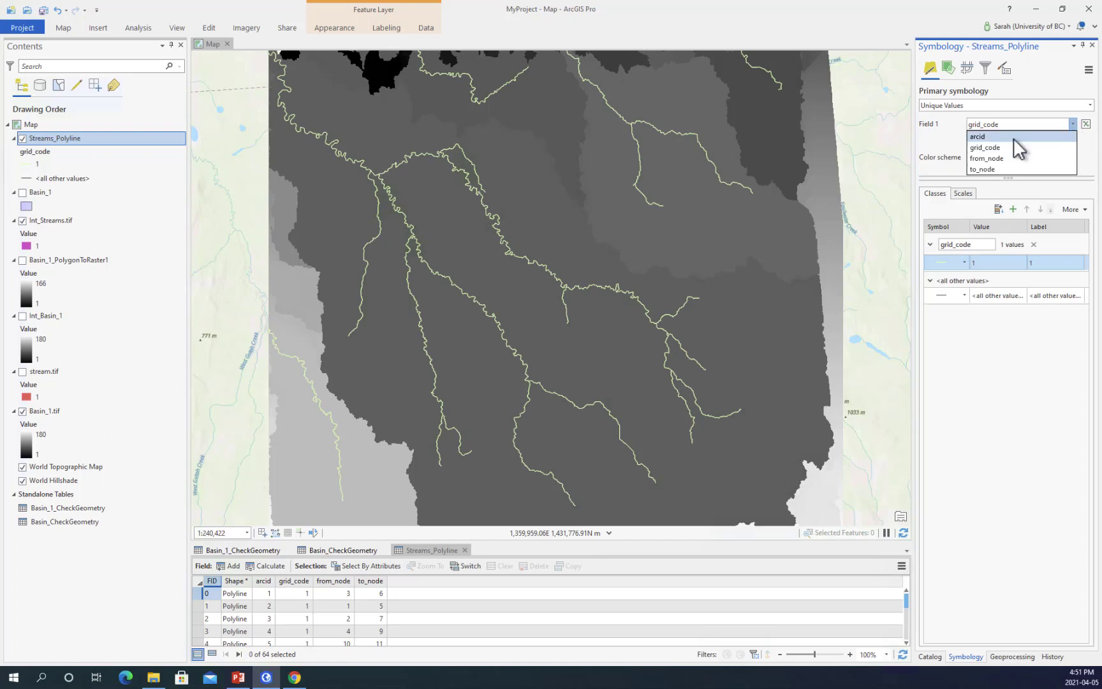
click(1020, 138)
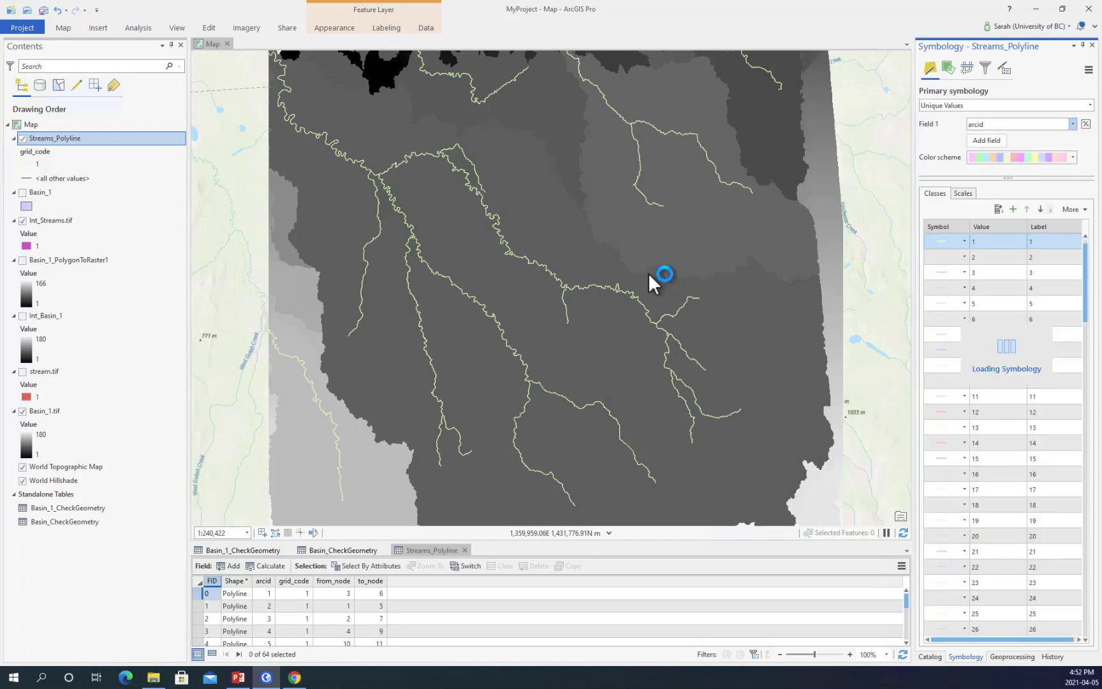
drag(627, 222, 644, 276)
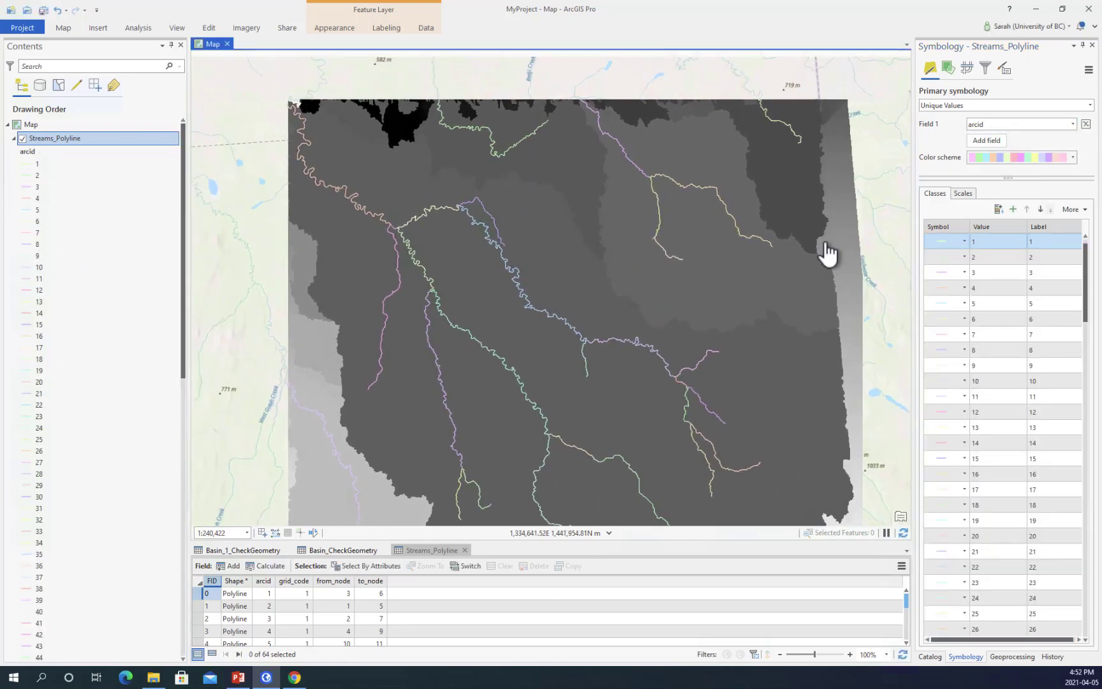